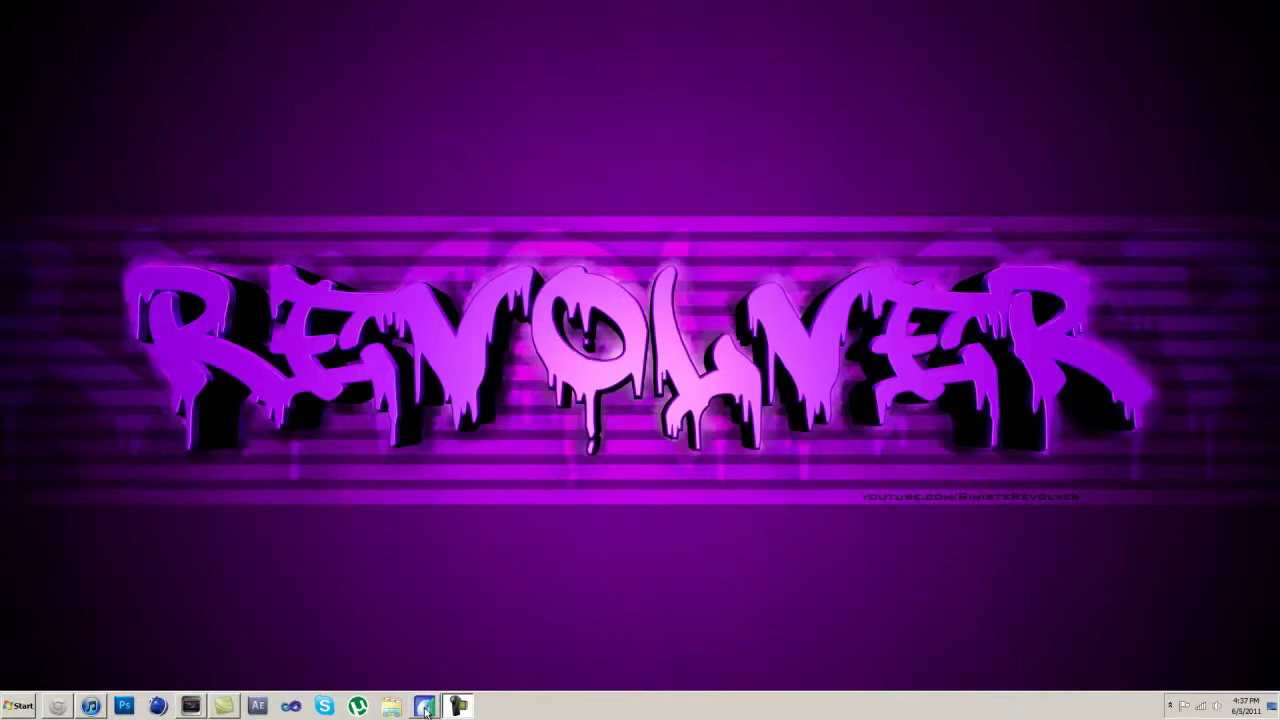
# Launch the capture module from ArcSoft TotalMedia Extreme and refresh the source list to load the HD PVR
pyautogui.click(424, 706)
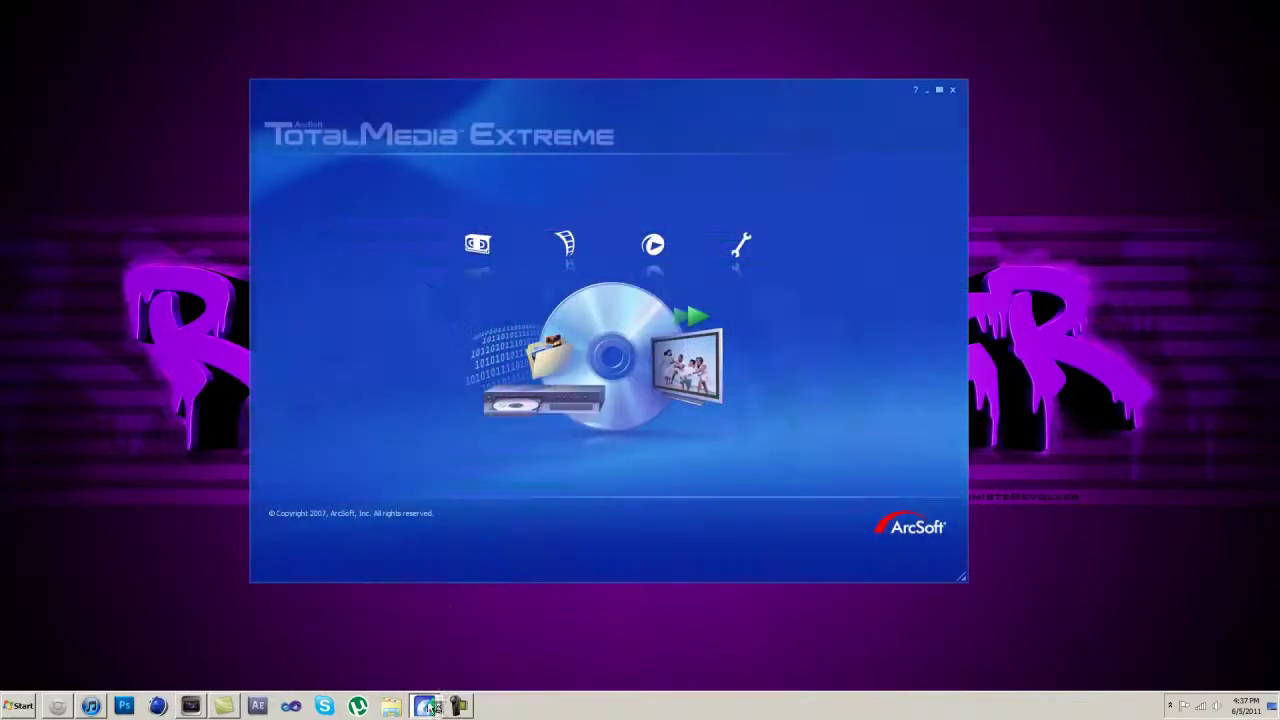
pyautogui.click(484, 245)
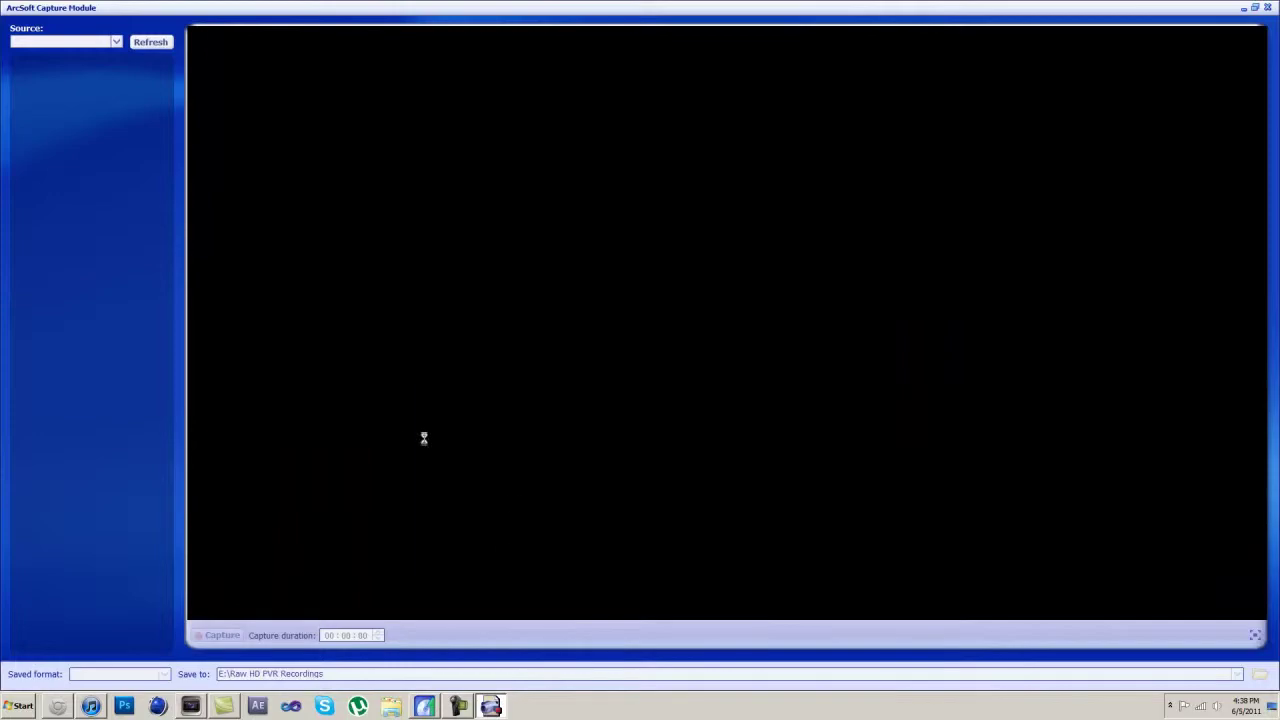
pyautogui.click(150, 42)
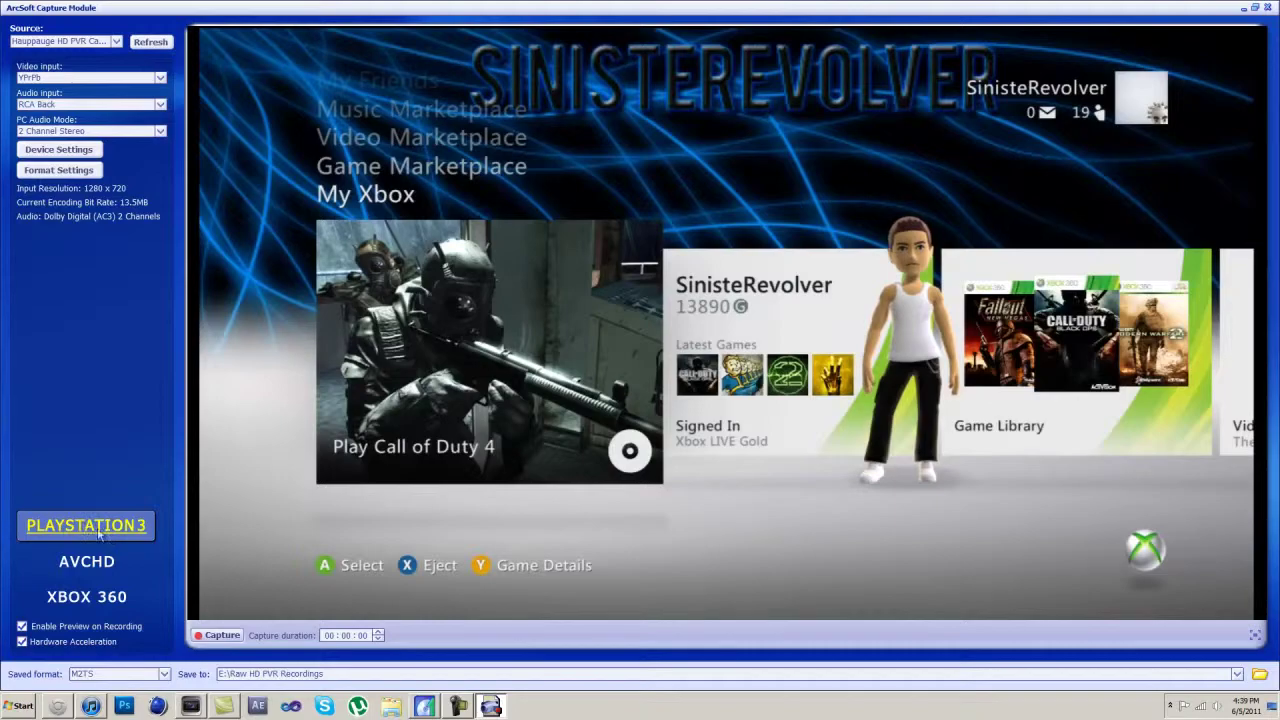
# Inspect the capture device's video decoder settings and video standard, leaving them without changes
pyautogui.click(60, 150)
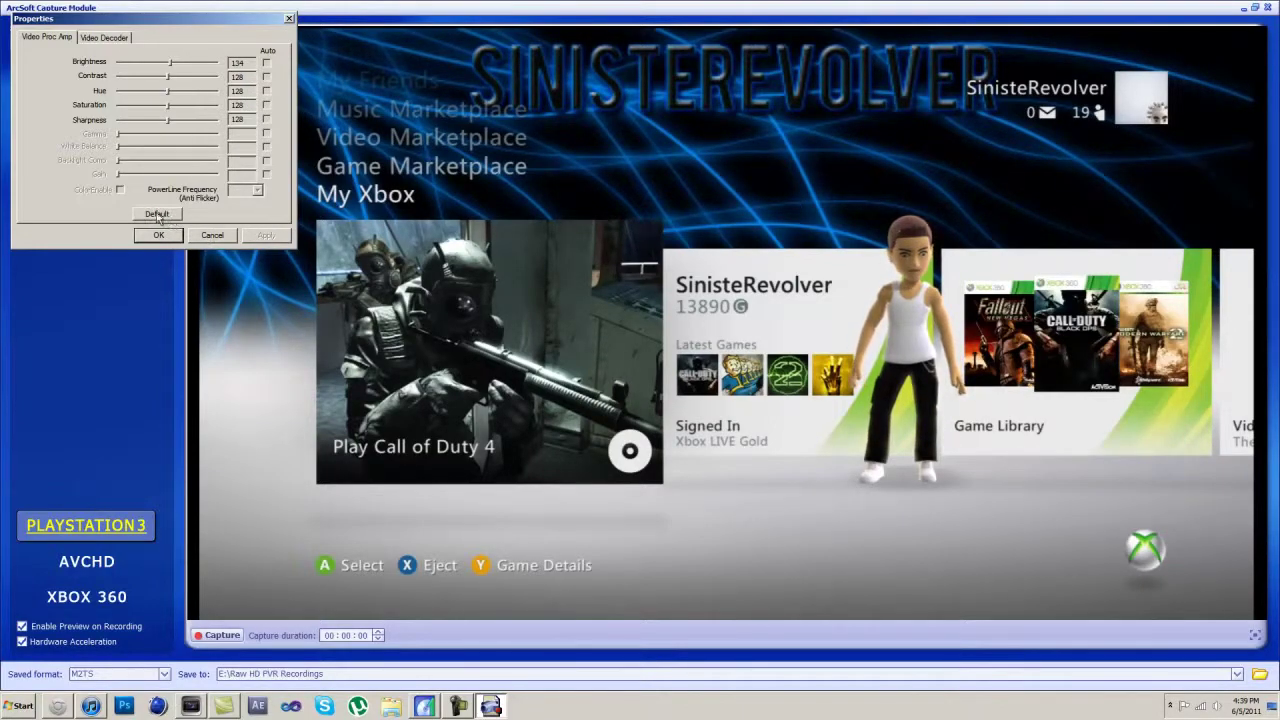
pyautogui.click(104, 40)
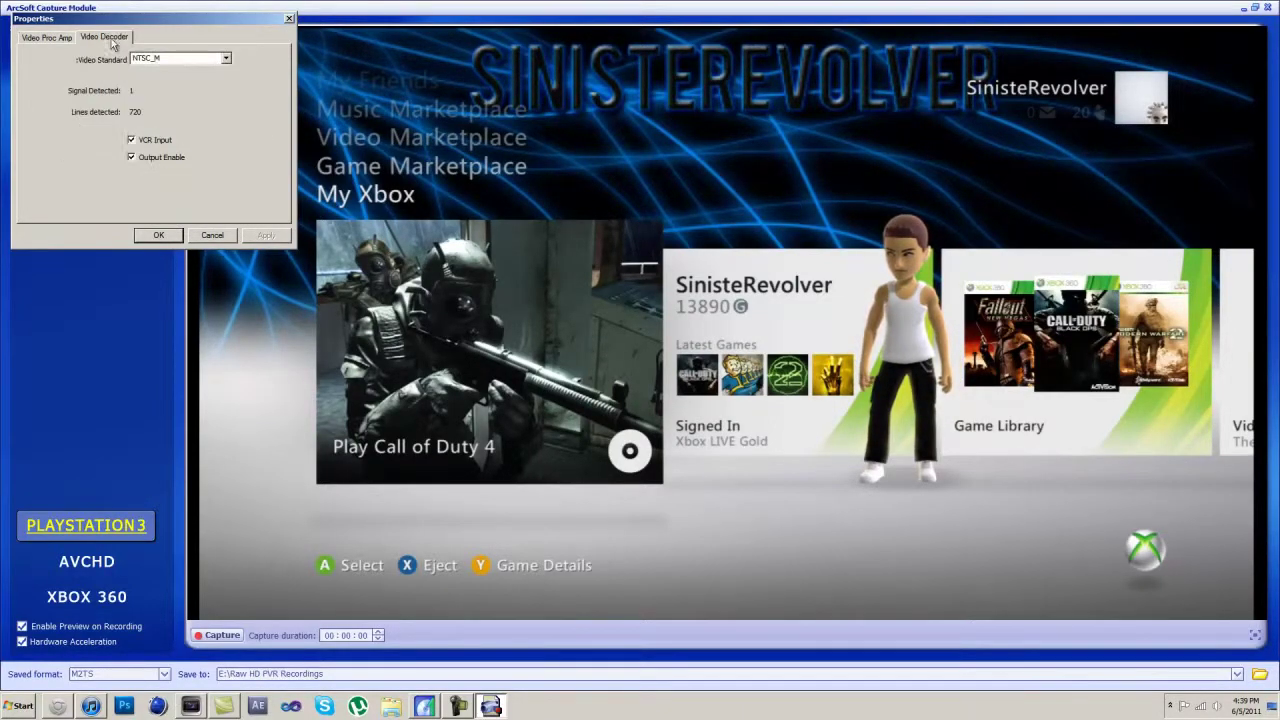
pyautogui.click(175, 58)
pyautogui.click(175, 58)
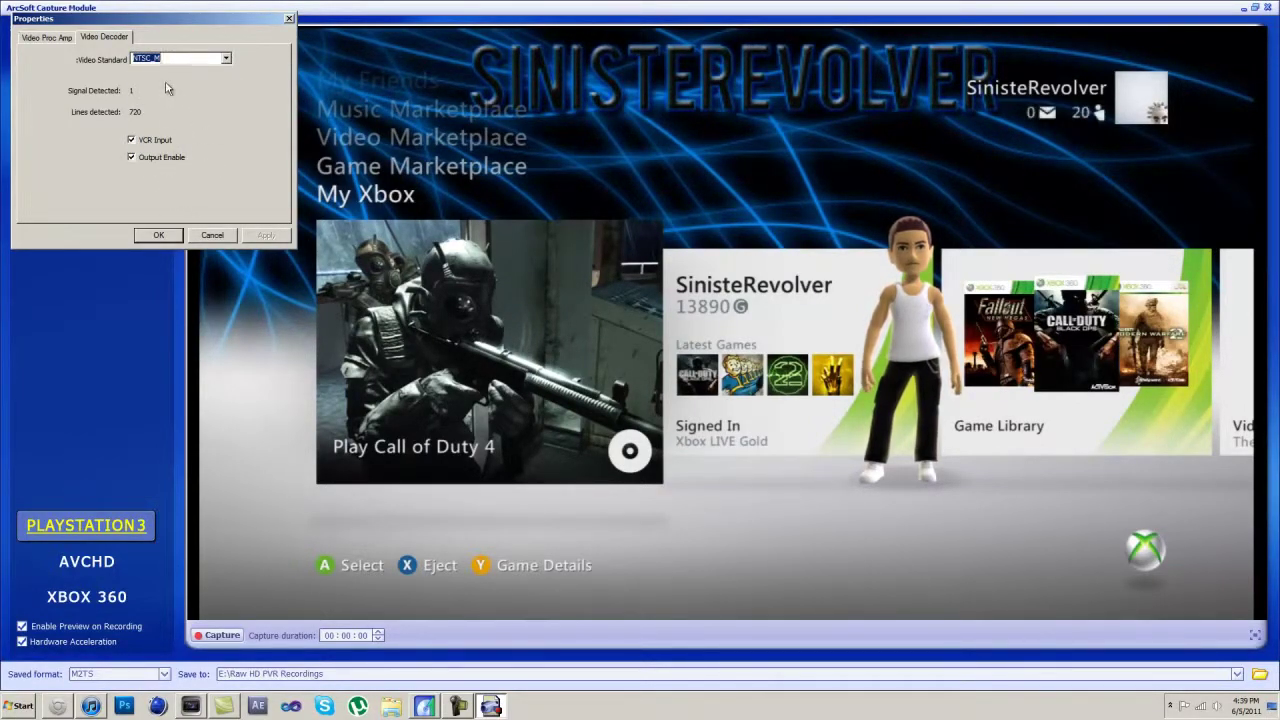
pyautogui.click(213, 235)
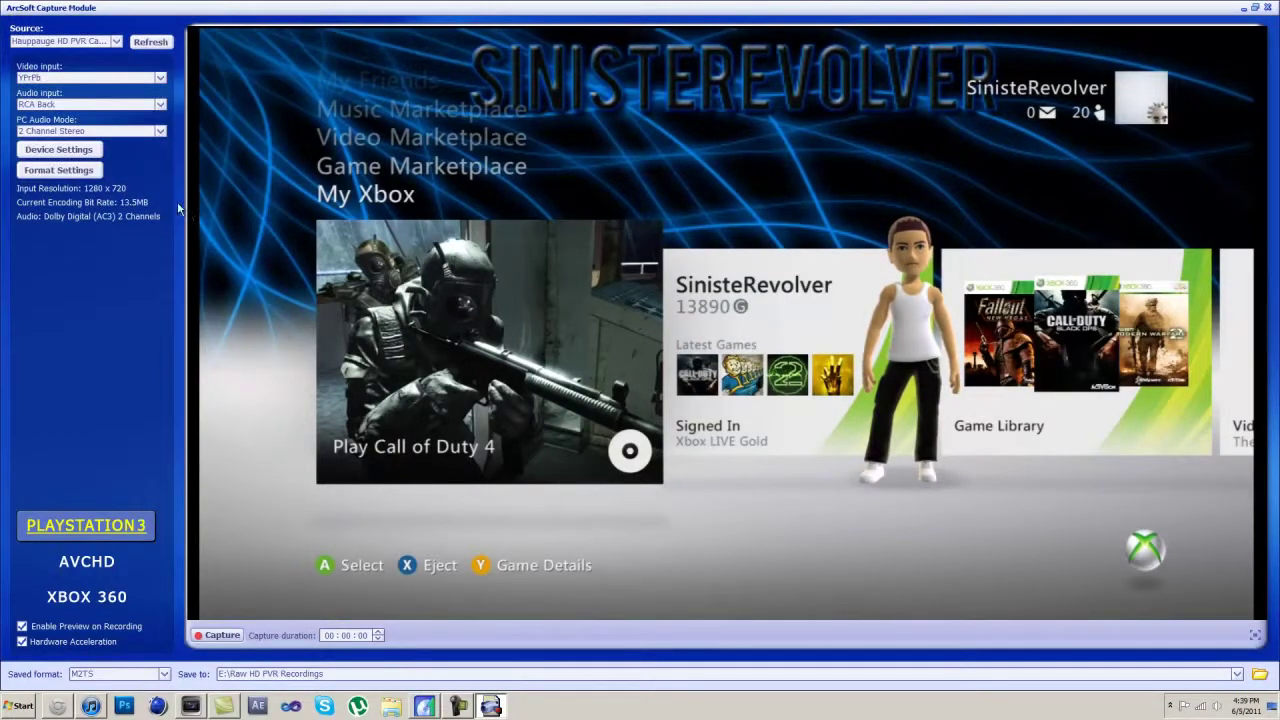
# Review the H264 encoder's format settings and bitrate modes, keep Constant Bitrate and accept the settings
pyautogui.click(75, 170)
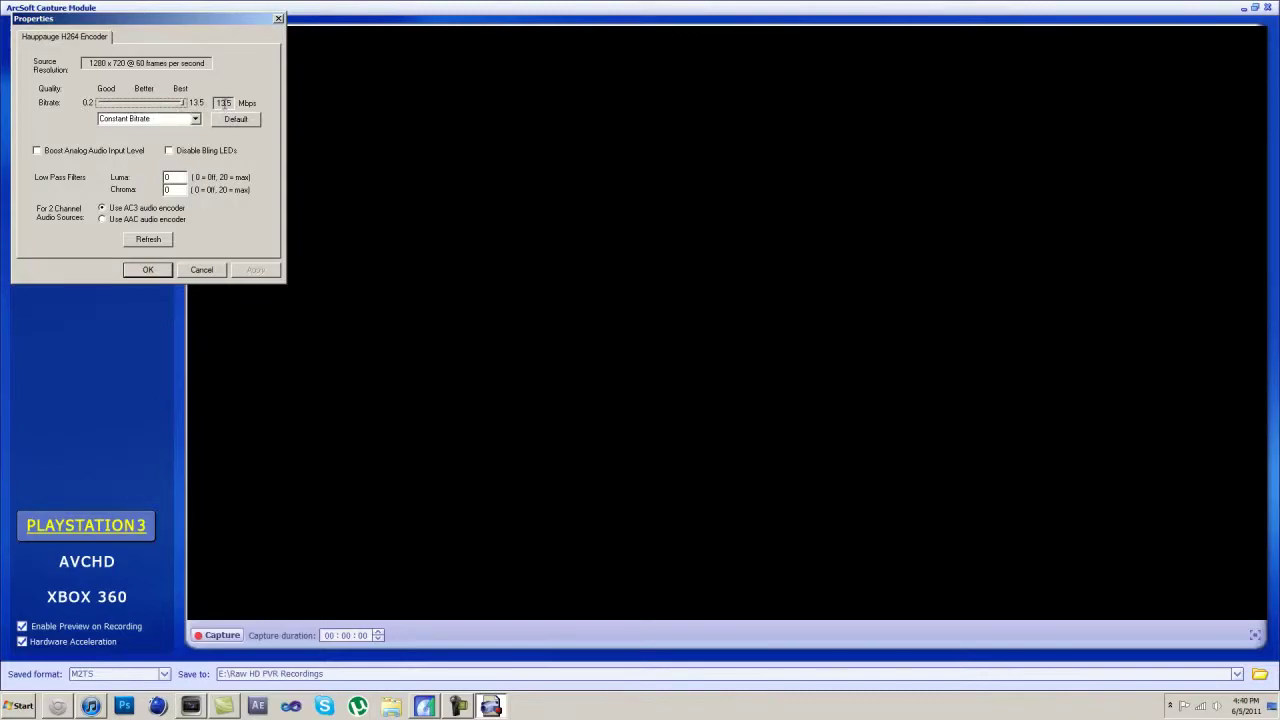
pyautogui.click(196, 120)
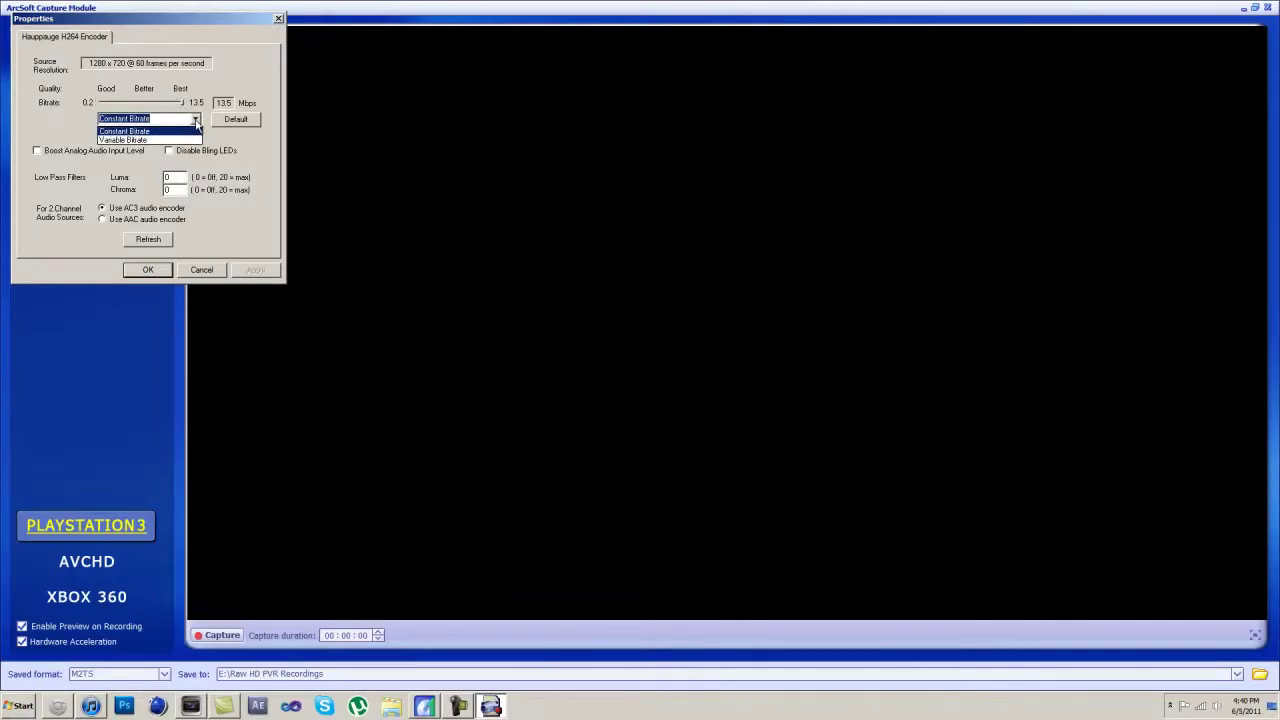
pyautogui.click(196, 120)
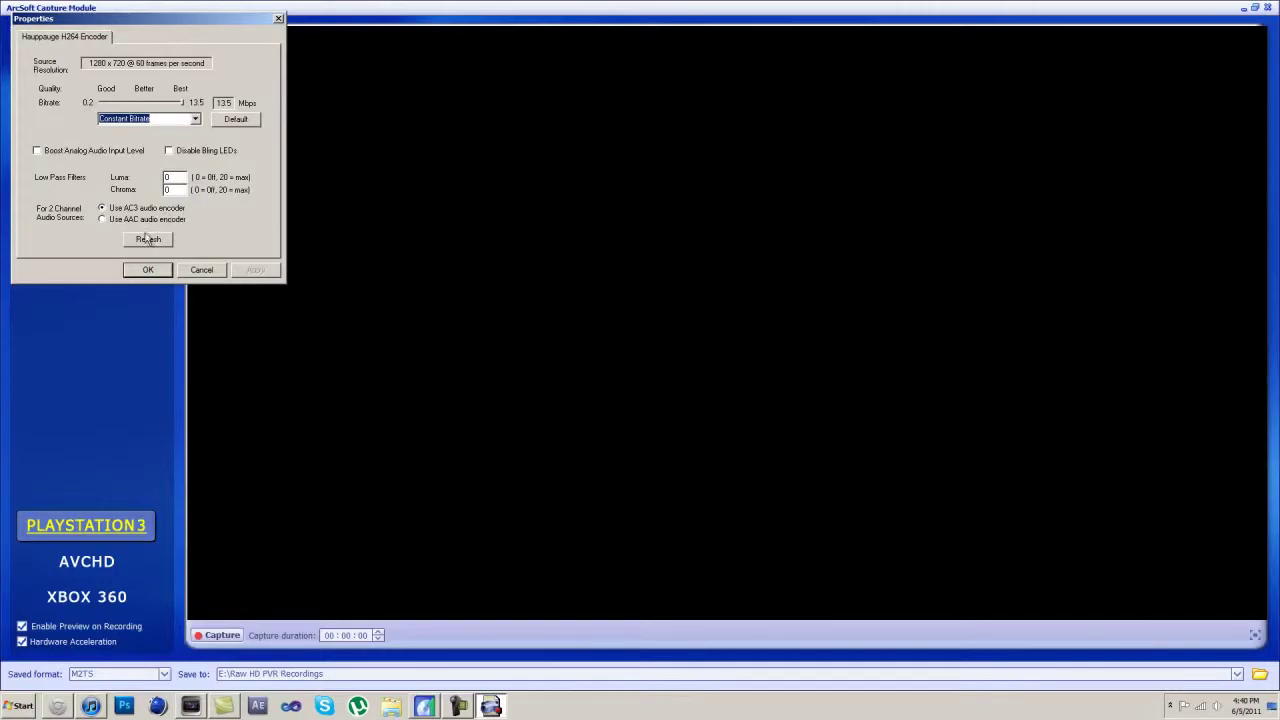
pyautogui.click(153, 271)
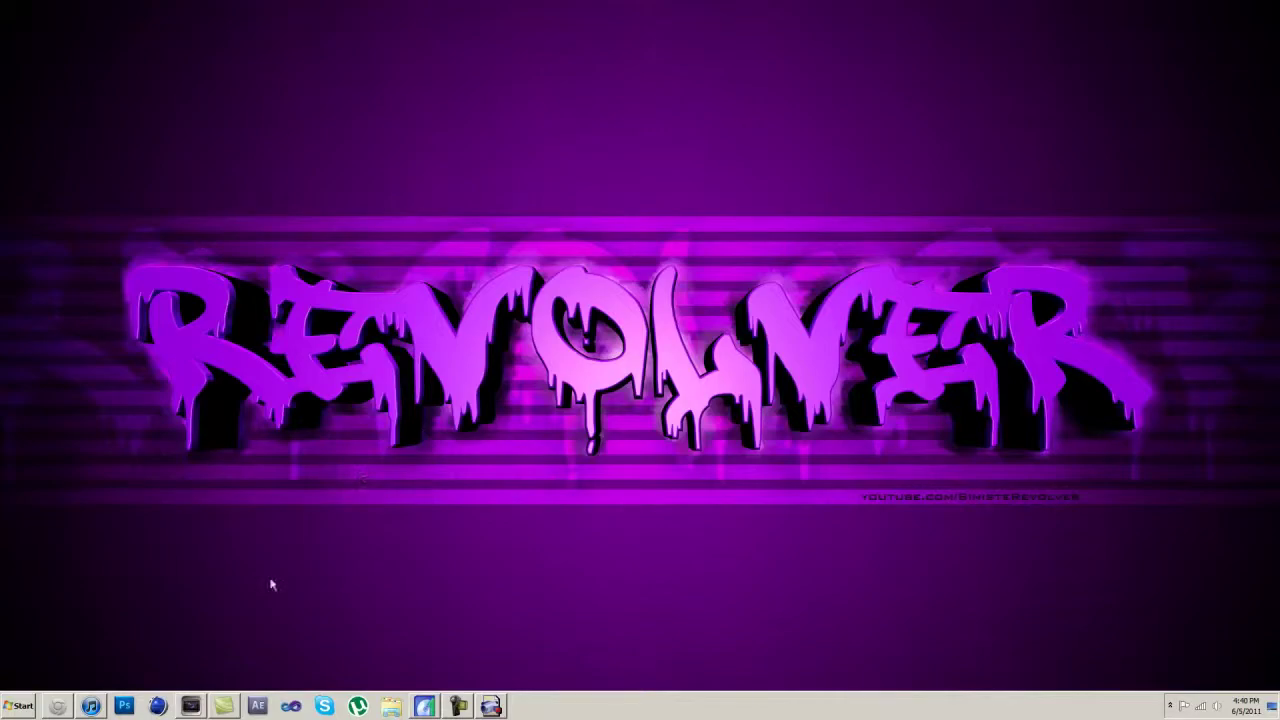
# Switch to Vegas Pro and move the playhead to 00:00:03;14 in the gameplay clip
pyautogui.click(189, 707)
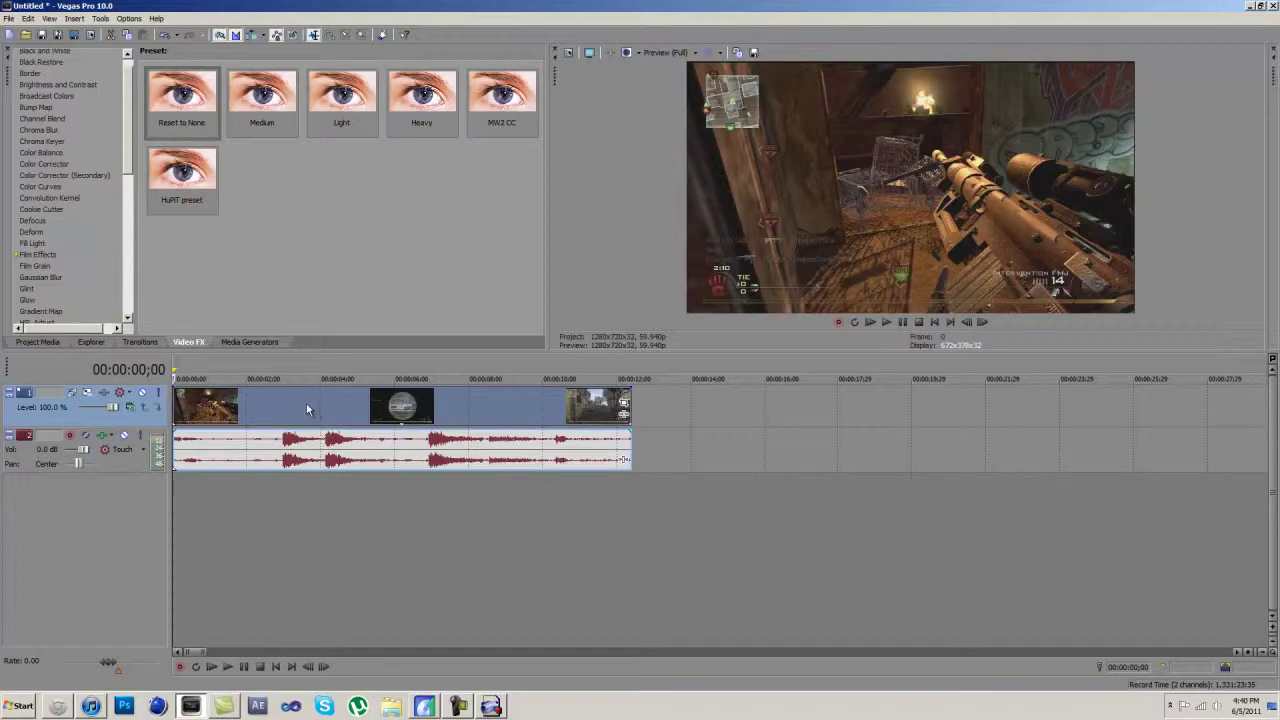
pyautogui.moveTo(172, 490); pyautogui.dragTo(300, 489)
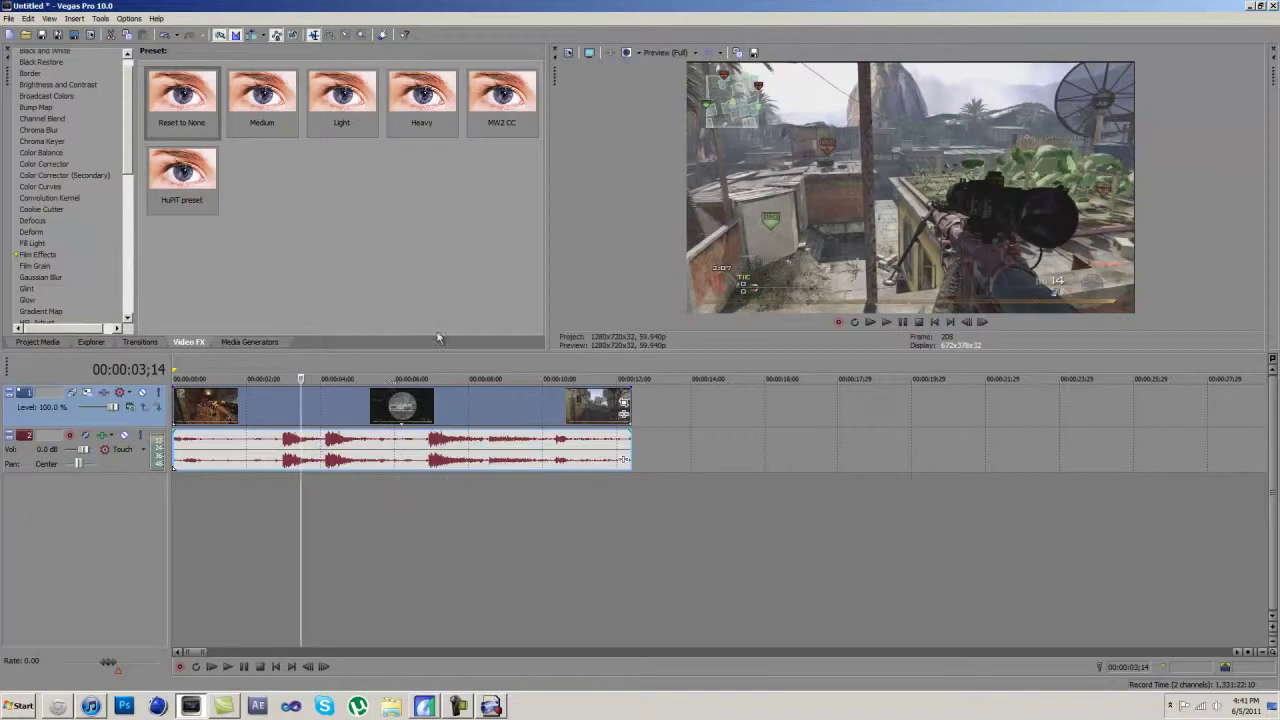
# Browse to the Raw HD PVR Recordings folder for matching the project's media settings, and cancel without choosing a clip
pyautogui.click(568, 54)
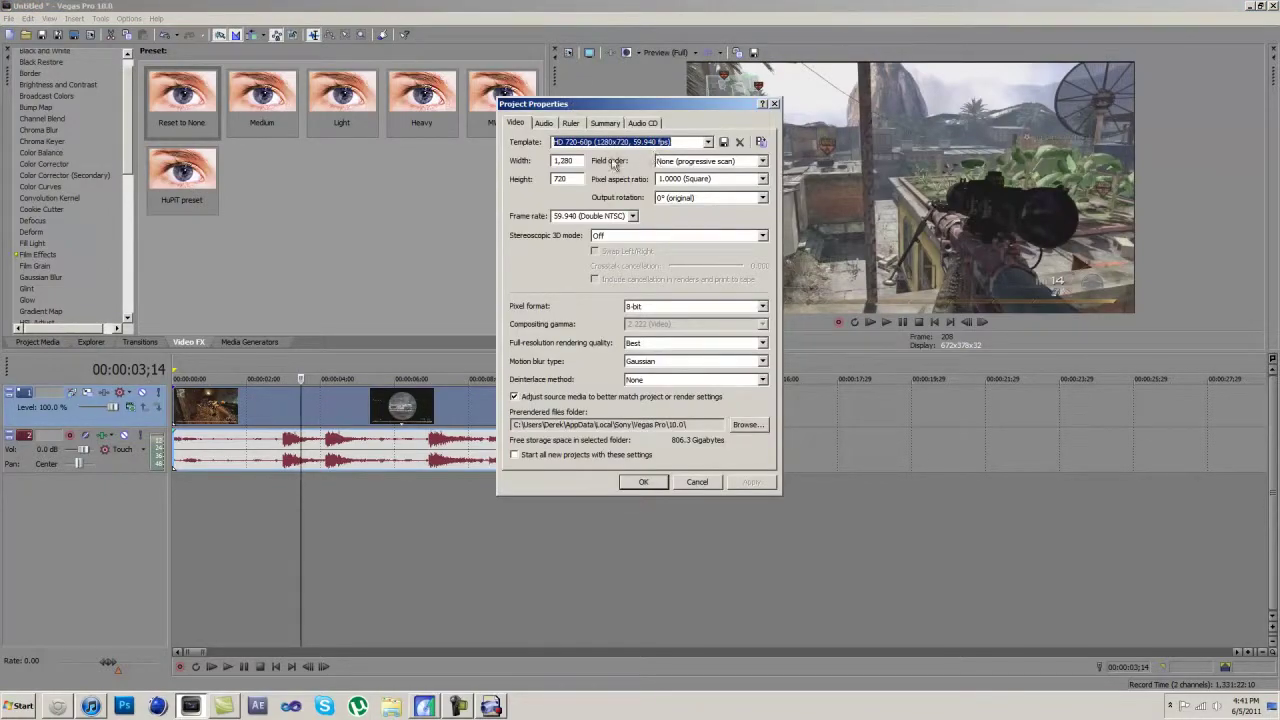
pyautogui.click(760, 142)
pyautogui.scroll(-5, 700, 260)
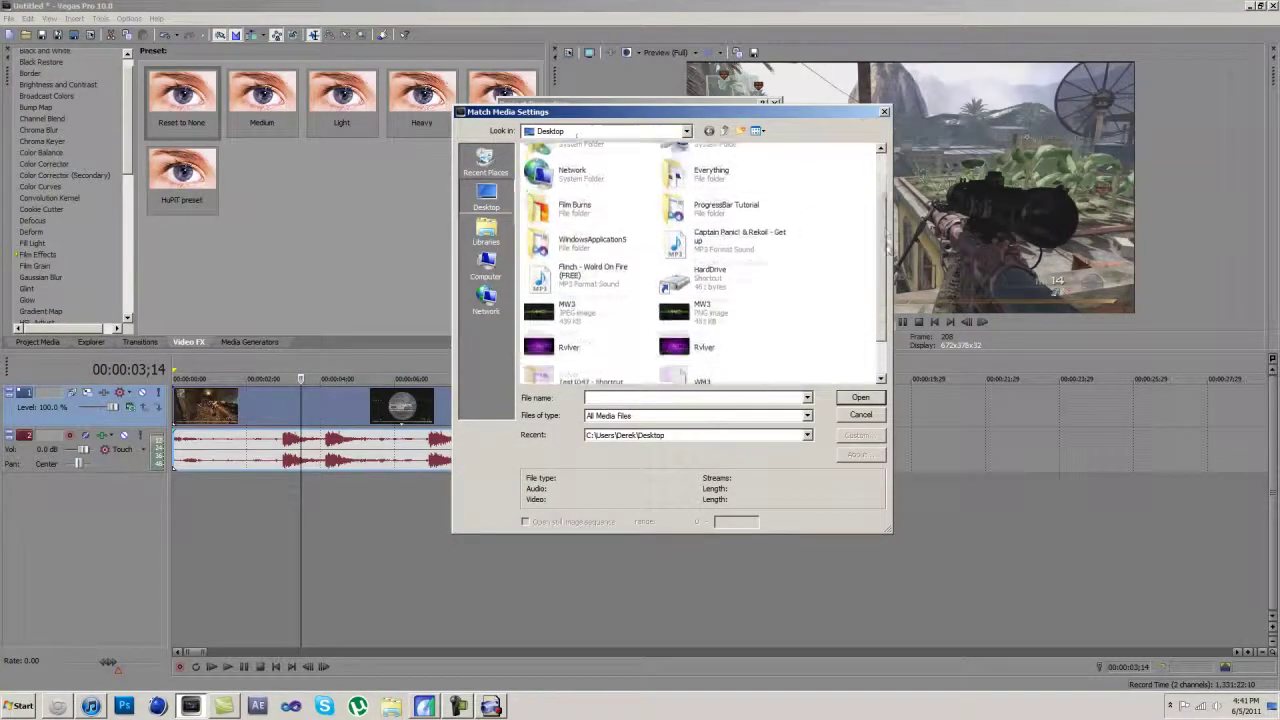
pyautogui.doubleClick(623, 249)
pyautogui.click(552, 172)
pyautogui.doubleClick(552, 172)
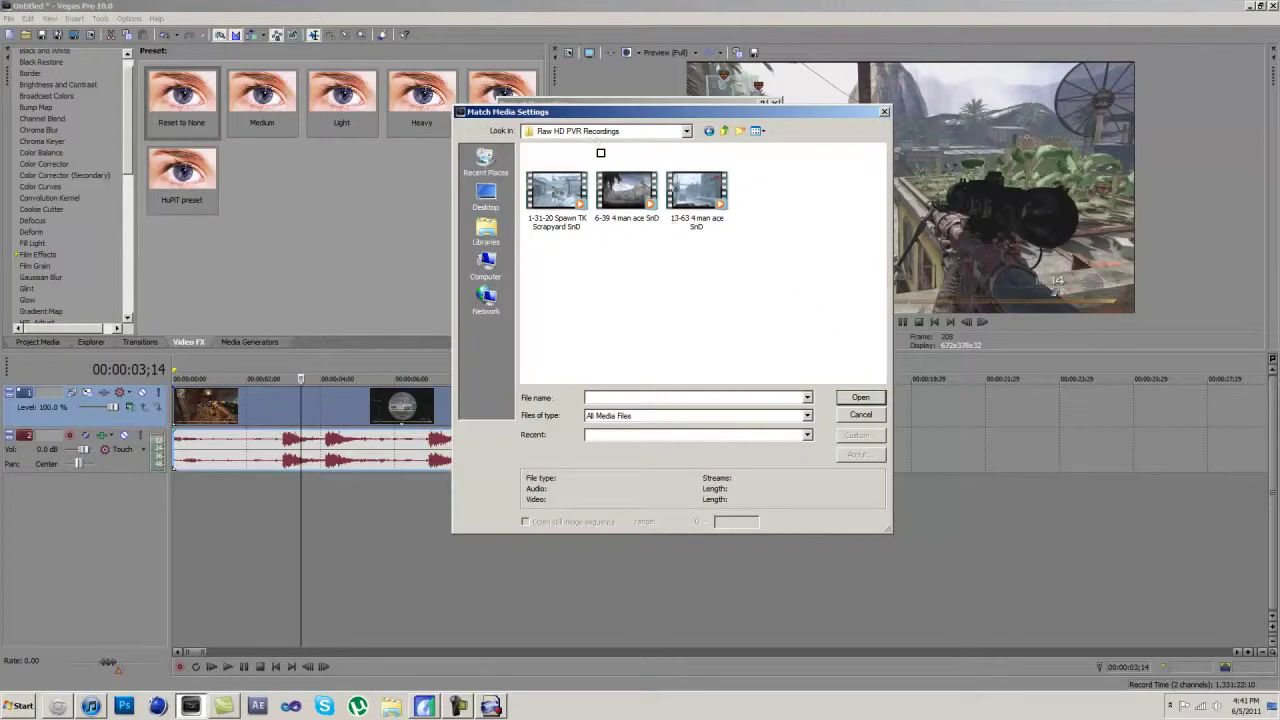
pyautogui.press('Escape')
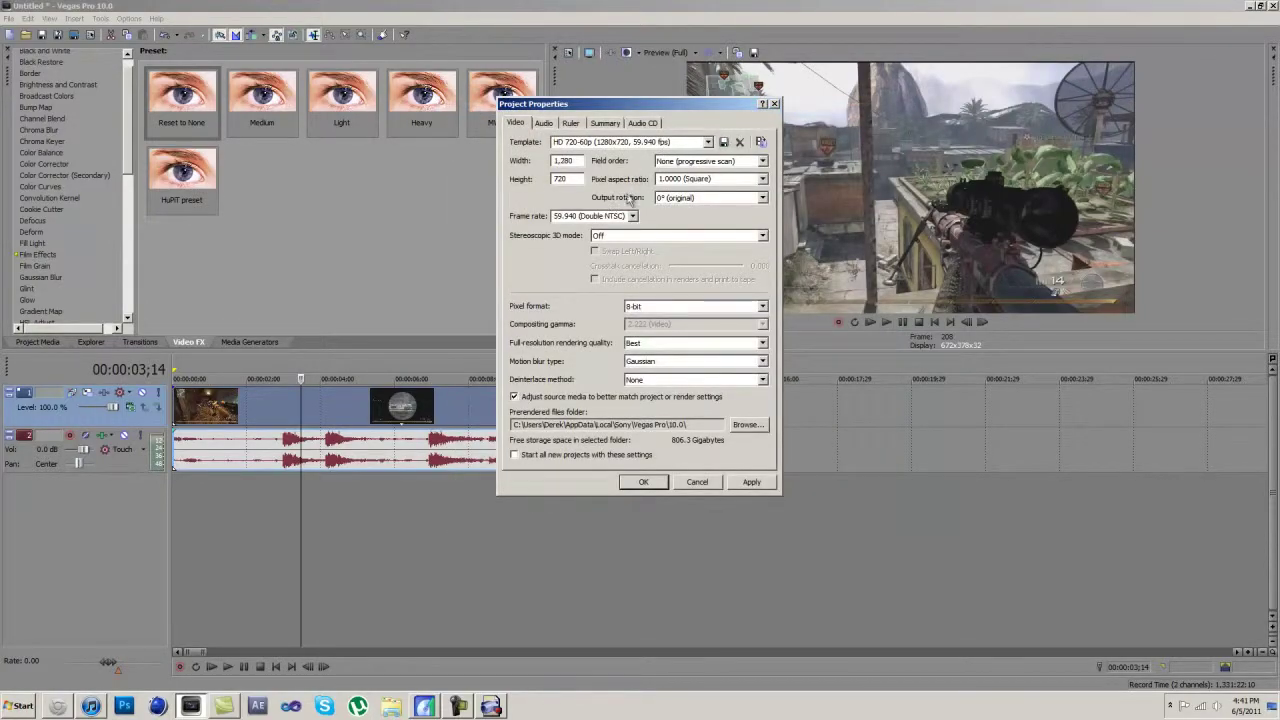
# Try the HD PVR template in the project properties, discard it, and recheck the project's video settings
pyautogui.click(712, 145)
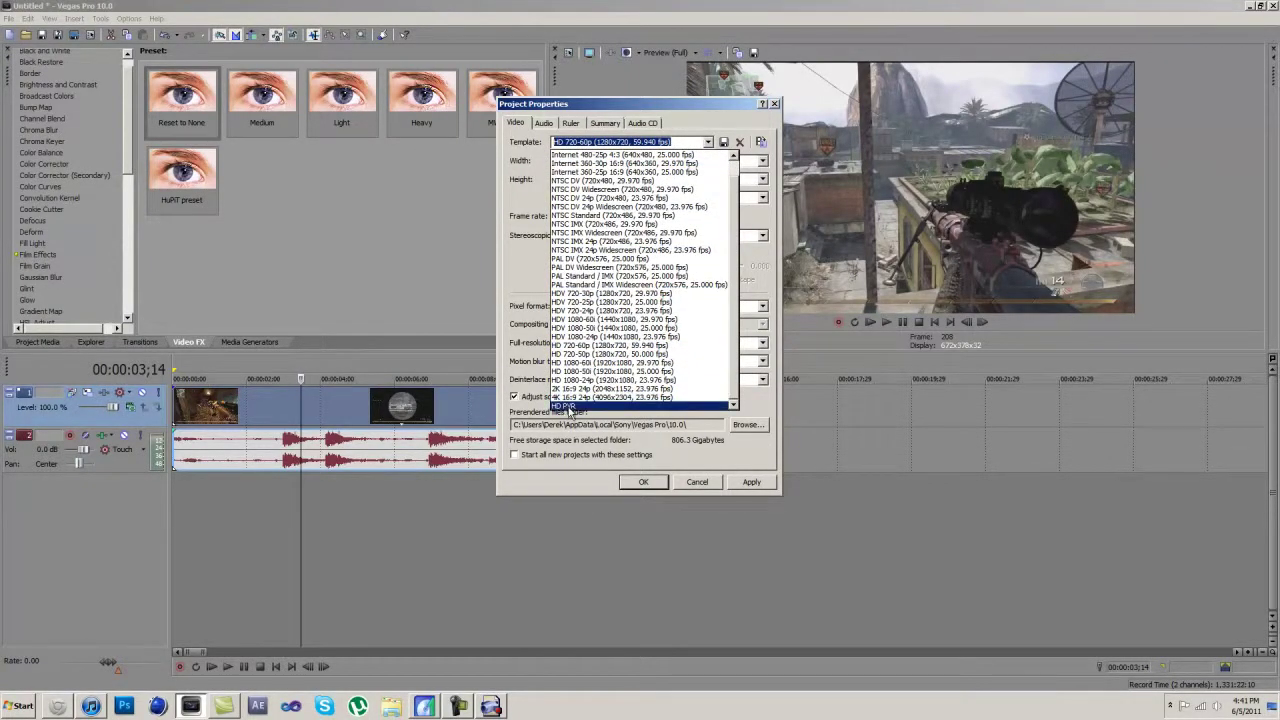
pyautogui.click(568, 407)
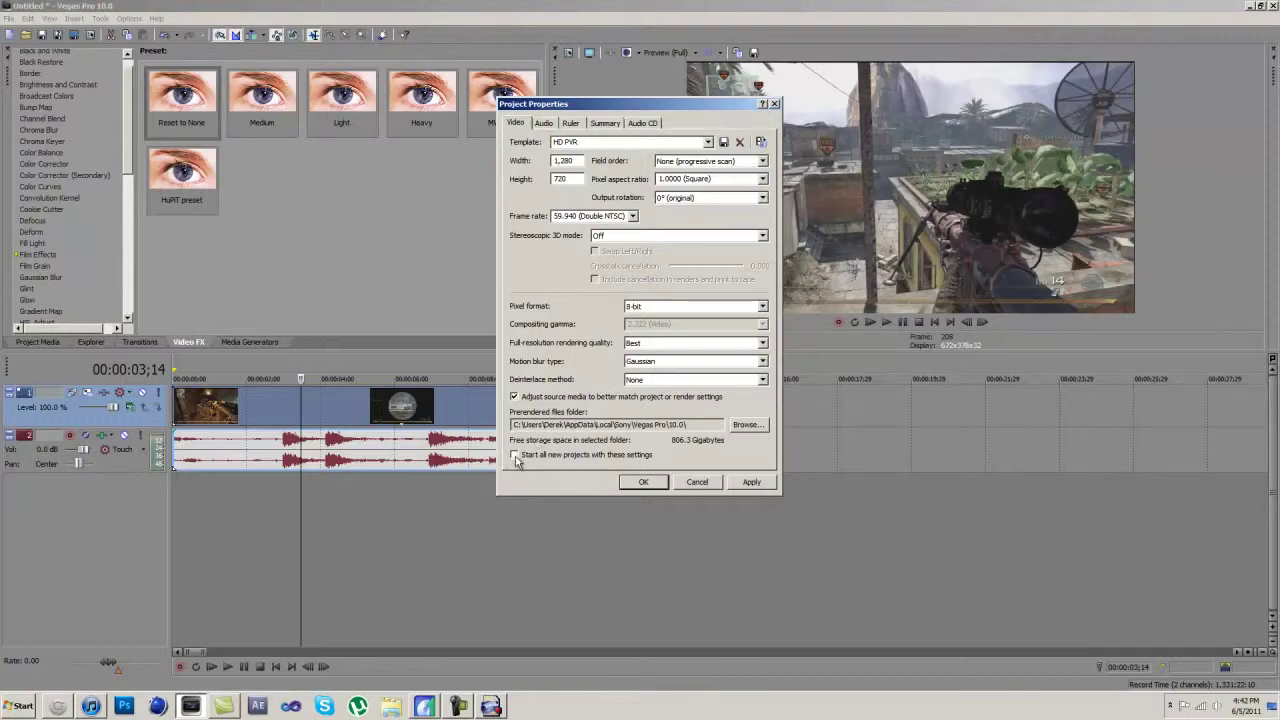
pyautogui.click(697, 482)
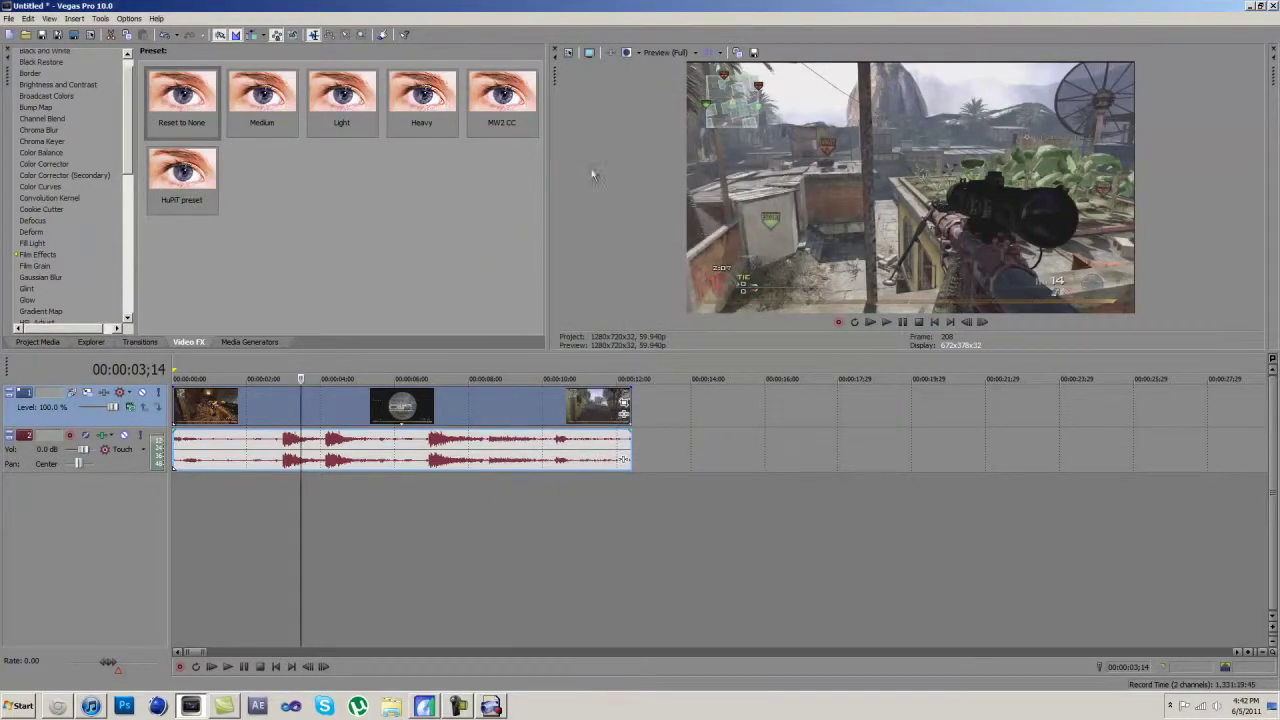
pyautogui.click(570, 54)
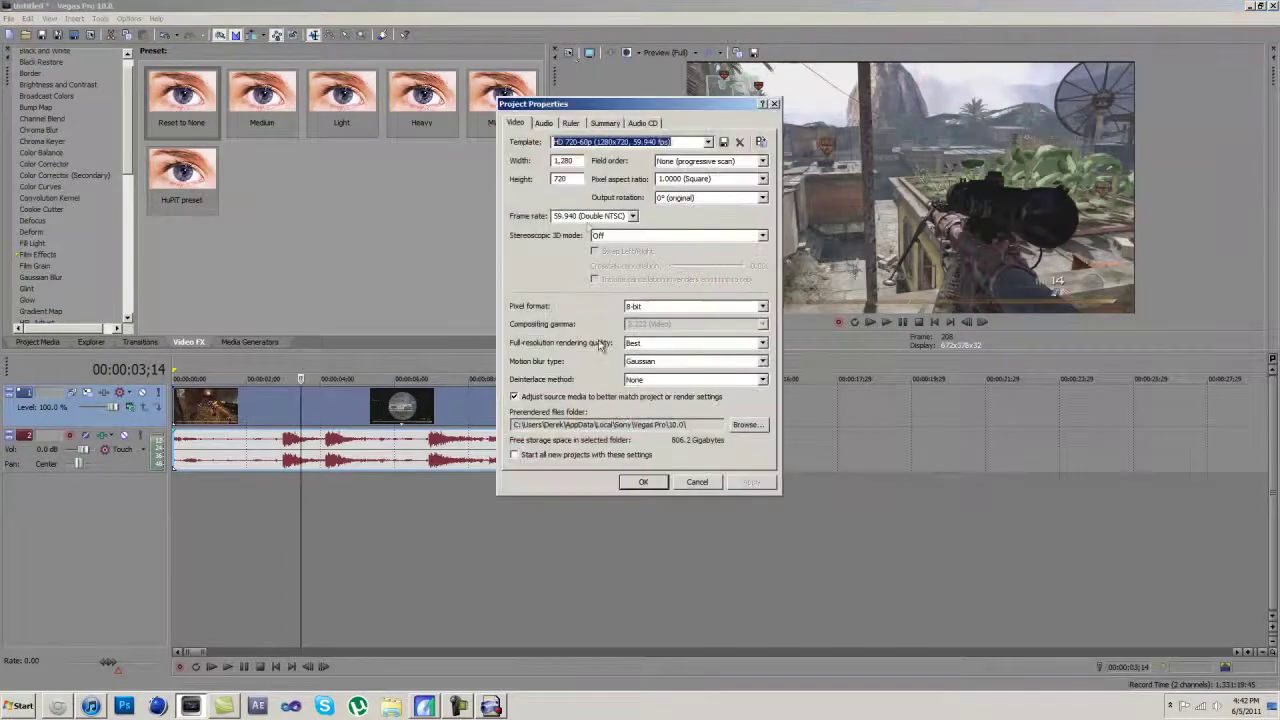
pyautogui.click(698, 482)
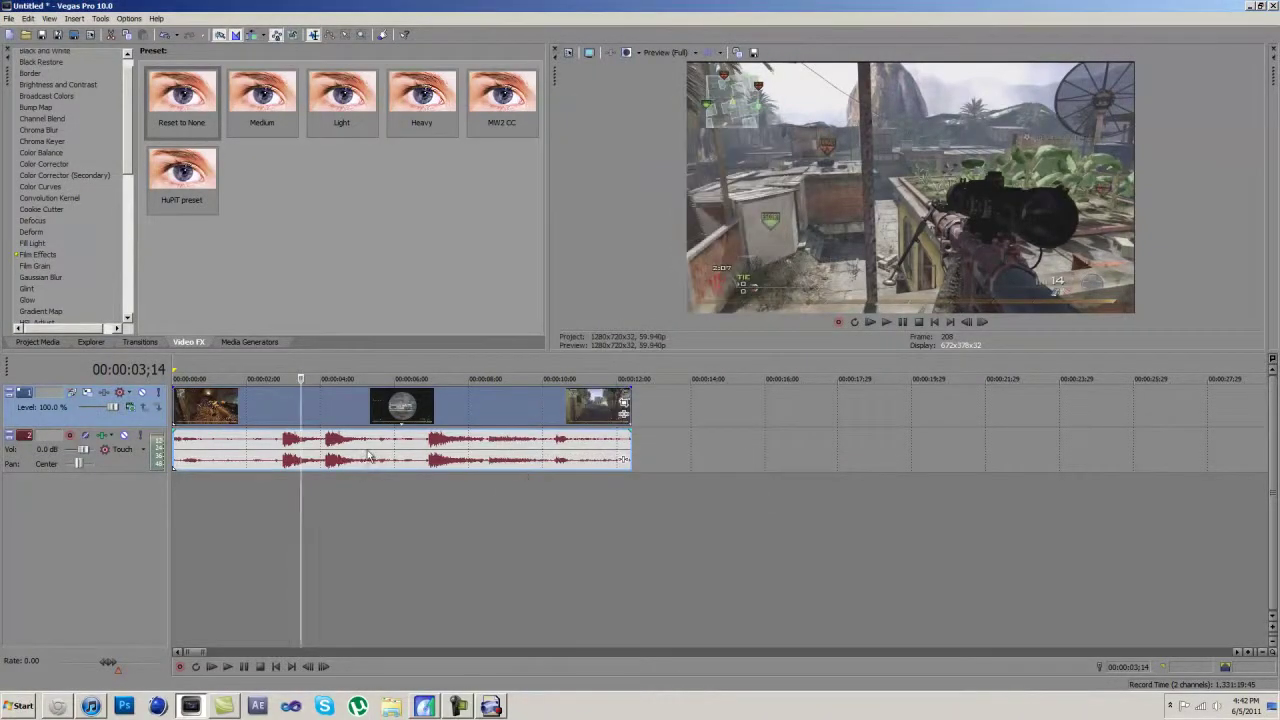
# Try a different resample mode on the video clip with the playhead at 00:00:03;16, and restore Smart Resample
pyautogui.rightClick(468, 398)
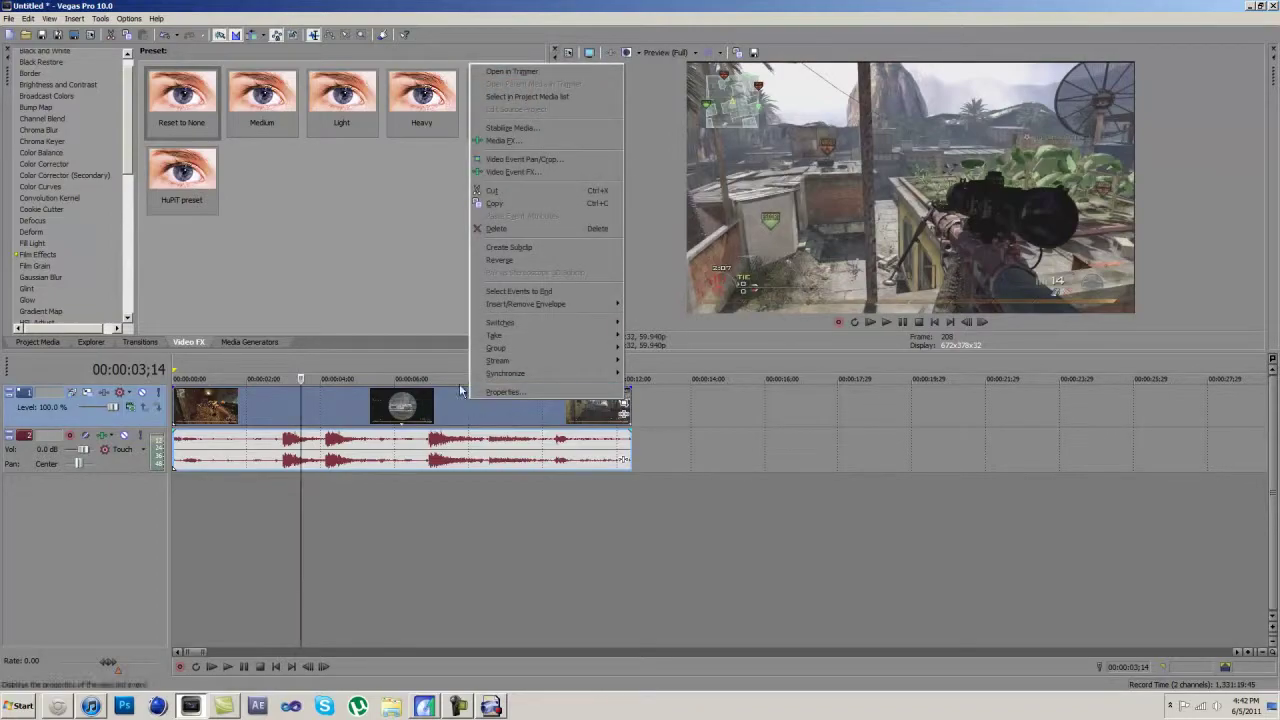
pyautogui.moveTo(523, 323)
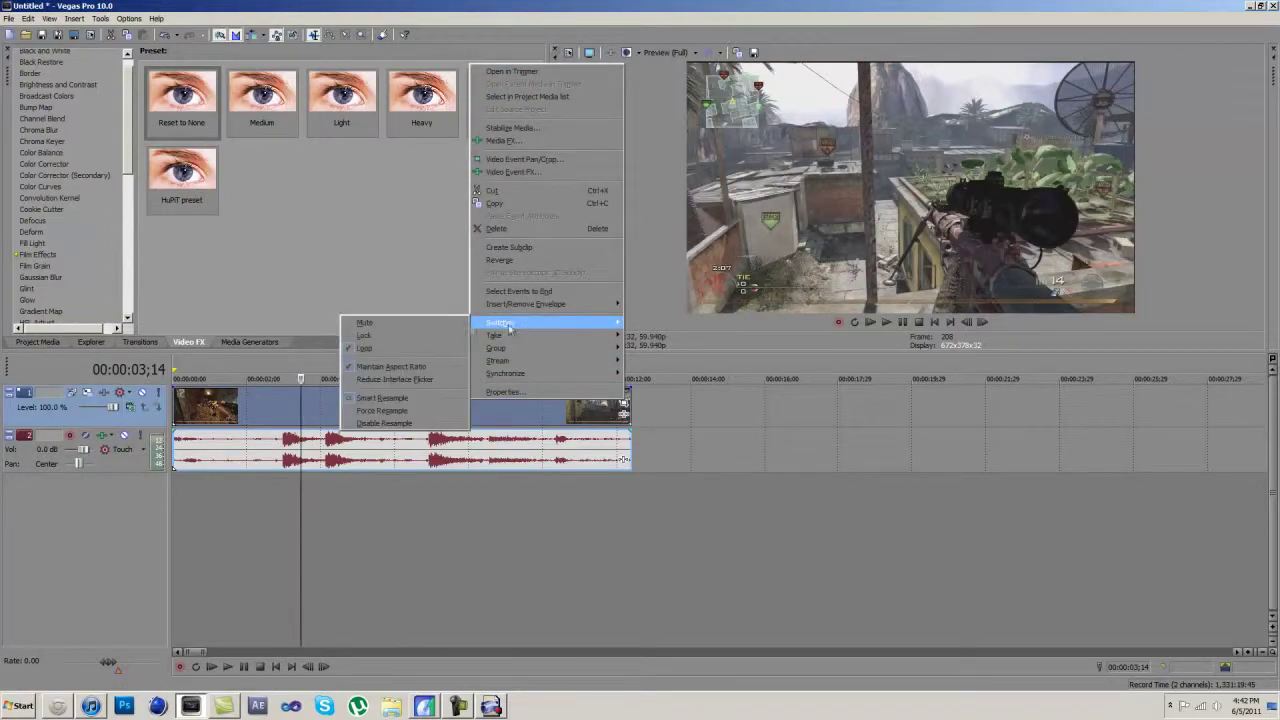
pyautogui.click(403, 411)
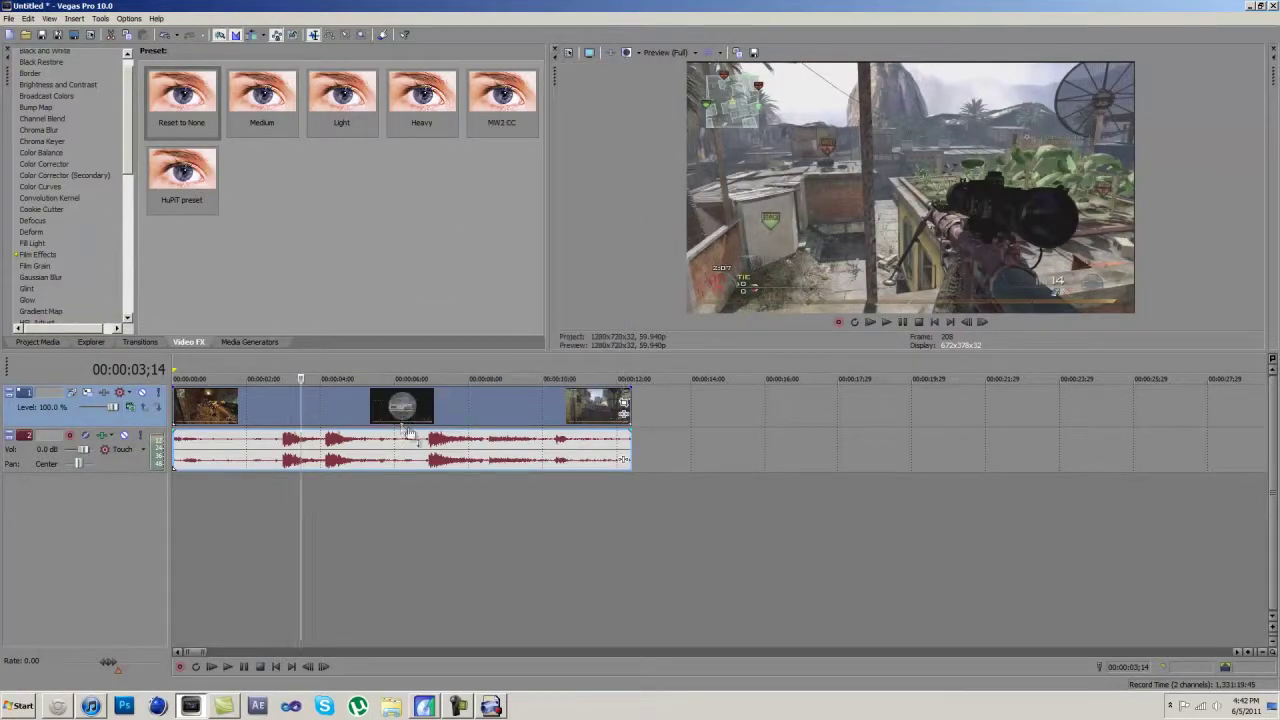
pyautogui.click(303, 488)
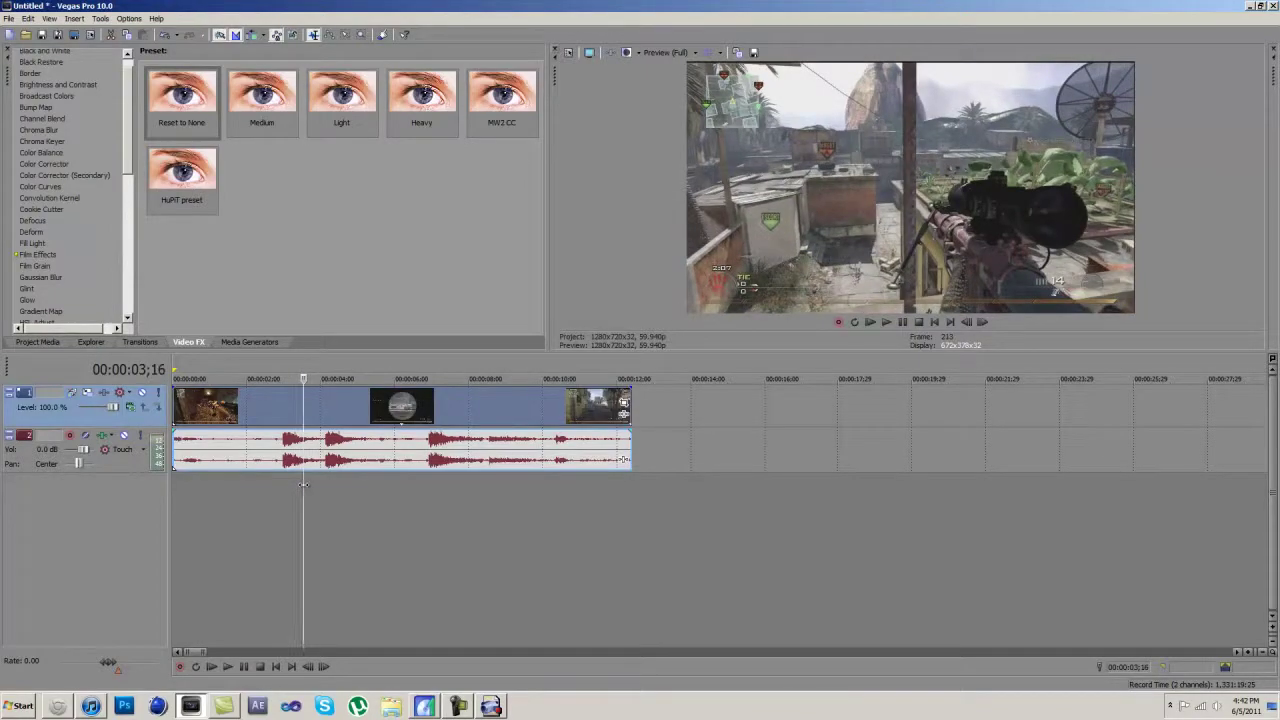
pyautogui.rightClick(498, 405)
pyautogui.moveTo(535, 320)
pyautogui.click(415, 406)
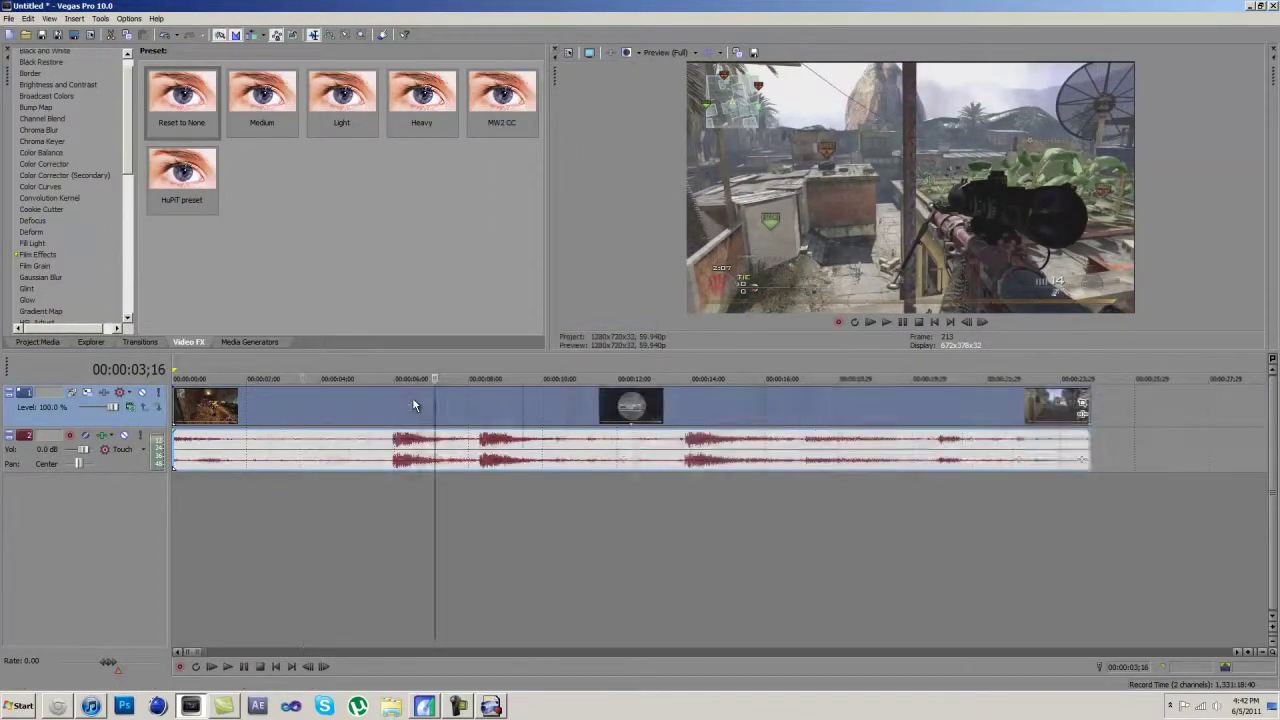
# Enable Reduce Interlace Flicker on the video clip with the playhead at 00:00:03;14, and preview the clip at 00:00:05;23
pyautogui.scroll(2, 413, 405)
pyautogui.click(693, 508)
pyautogui.moveTo(693, 508)
pyautogui.mouseDown()
pyautogui.moveTo(229, 484)
pyautogui.moveTo(688, 488)
pyautogui.mouseUp()
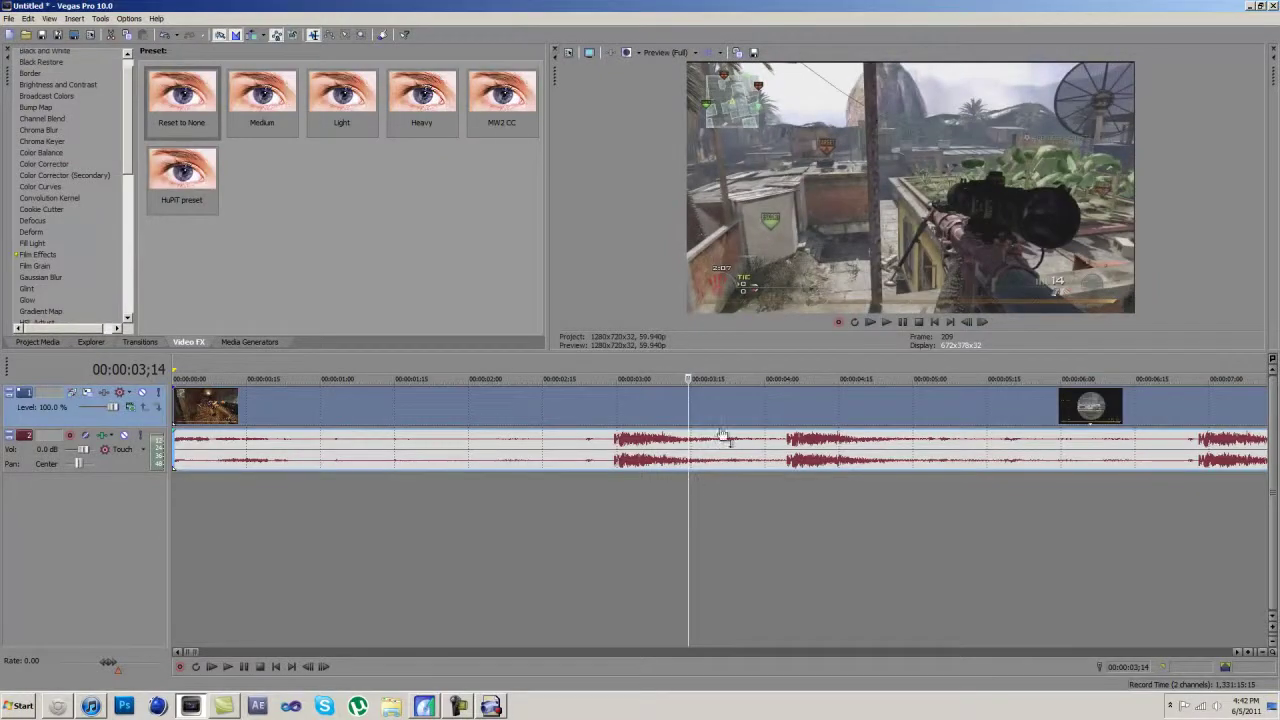
pyautogui.rightClick(730, 407)
pyautogui.moveTo(765, 329)
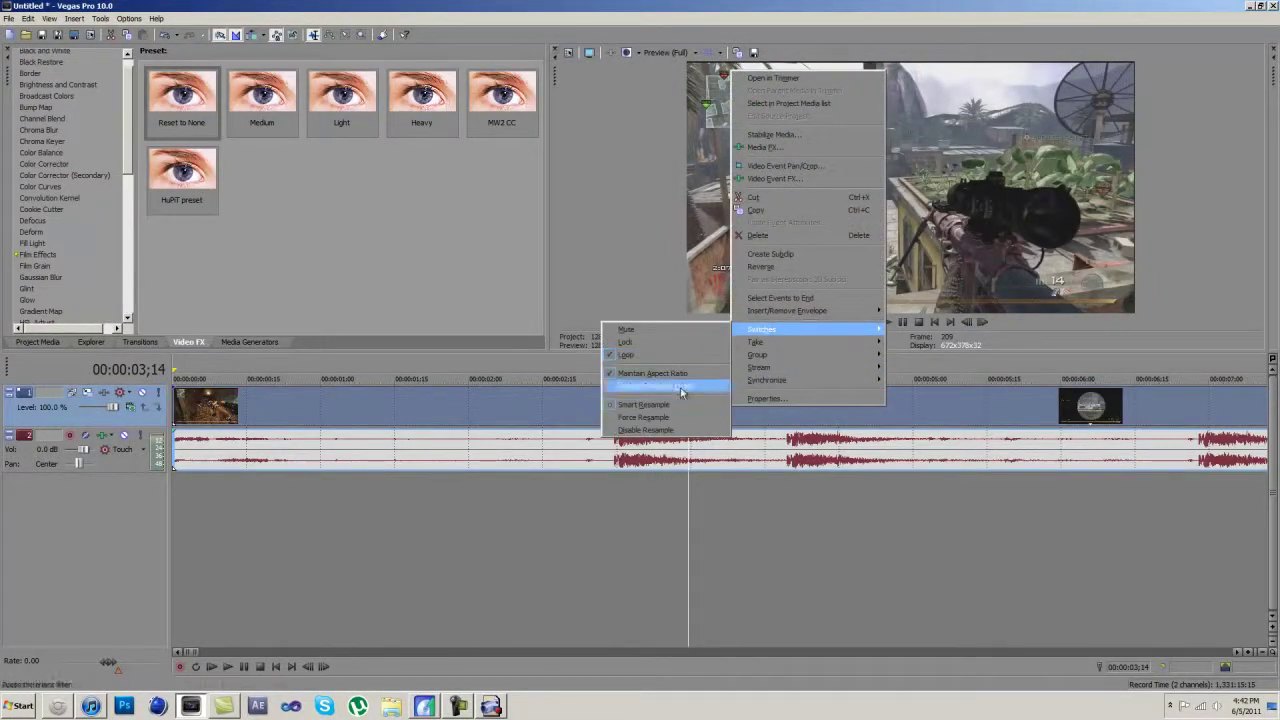
pyautogui.click(681, 390)
pyautogui.scroll(-5, 663, 421)
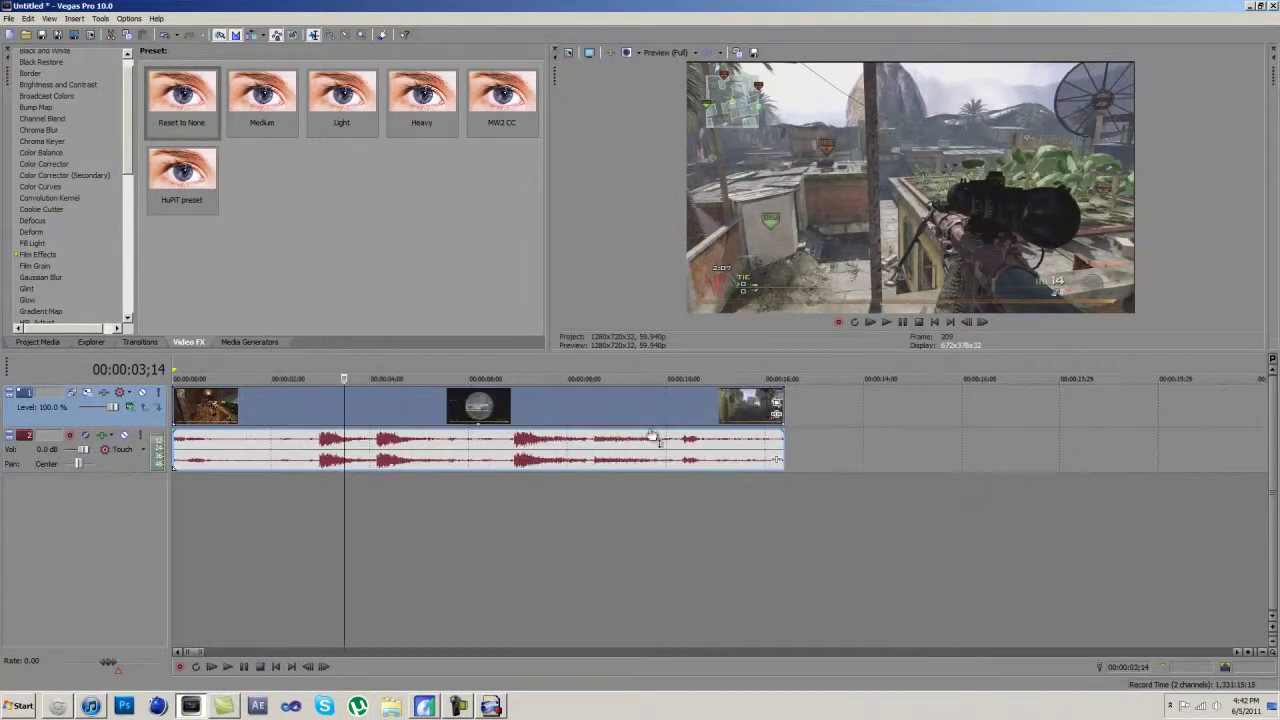
pyautogui.click(478, 410)
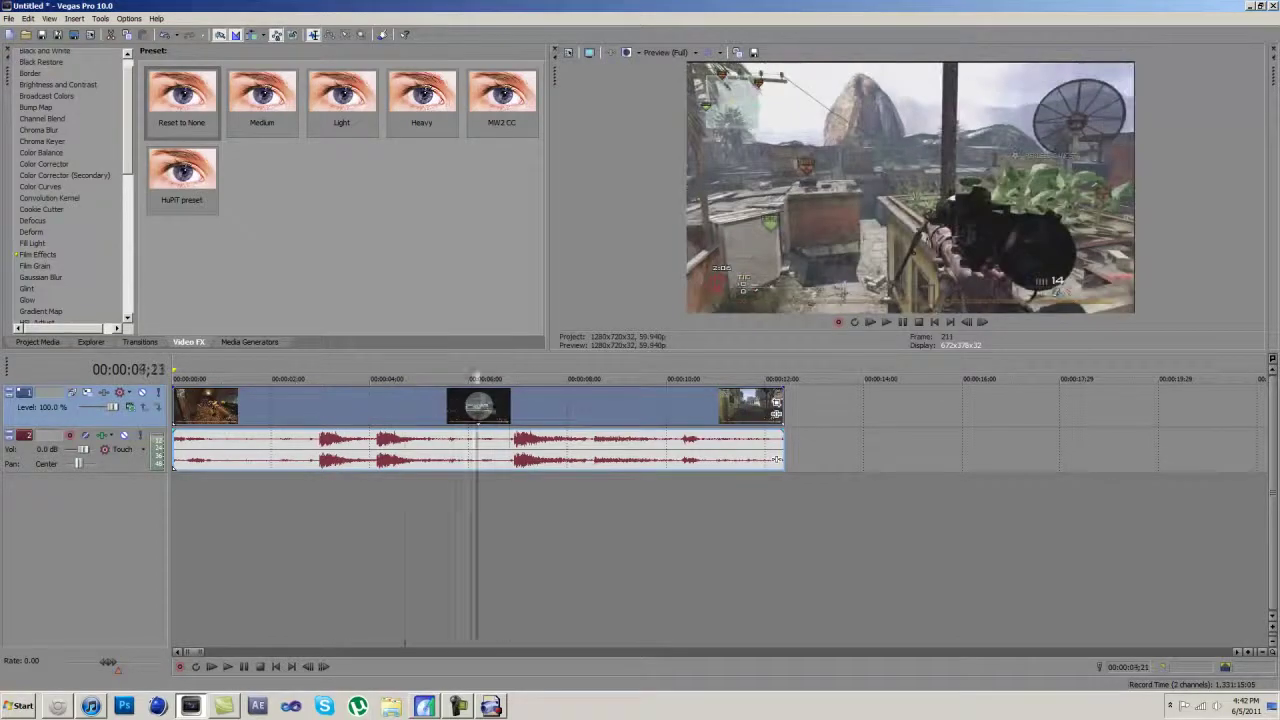
pyautogui.moveTo(502, 409); pyautogui.dragTo(457, 408)
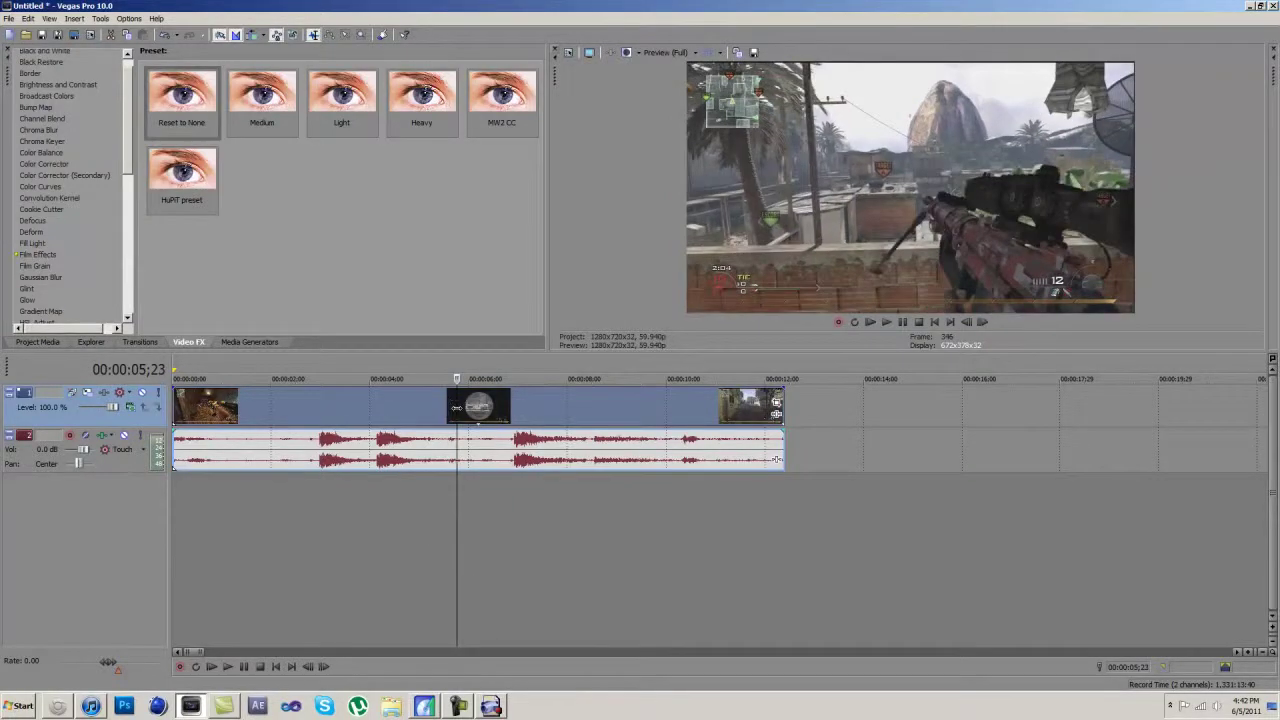
# Apply the HD PVR preset to the clip's pan/crop and revert it to Default
pyautogui.click(778, 406)
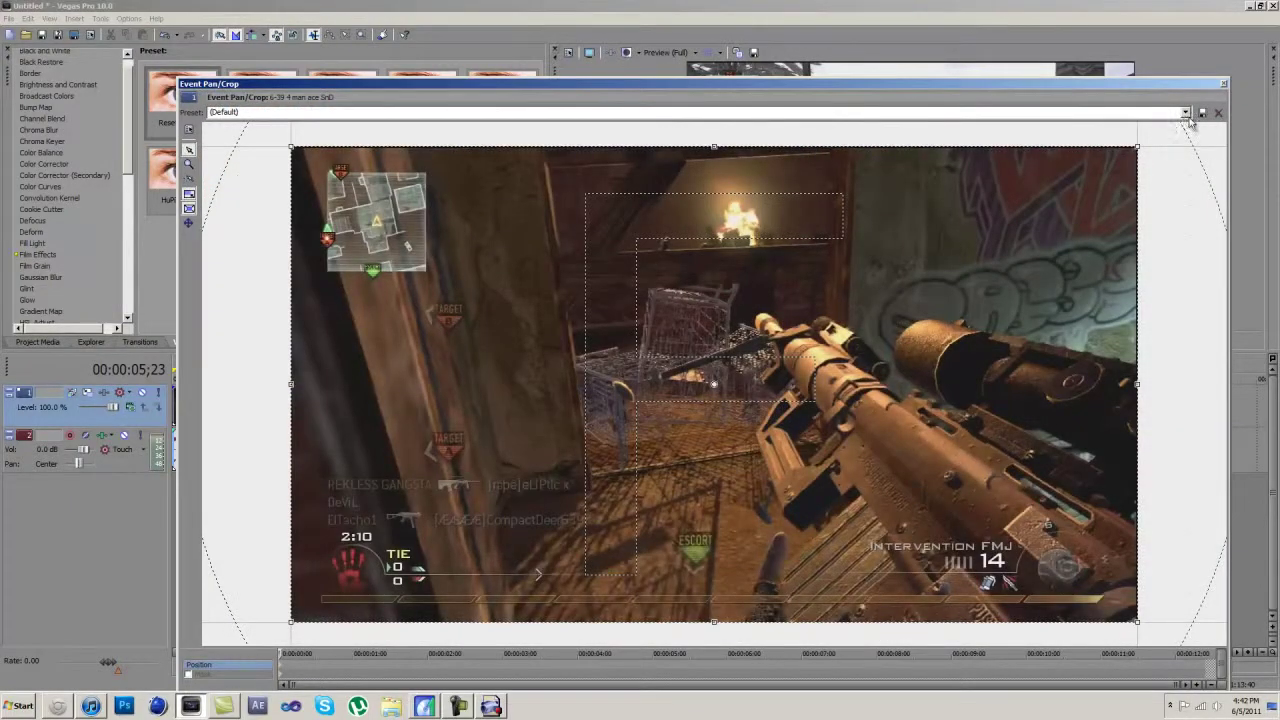
pyautogui.click(1186, 113)
pyautogui.click(558, 162)
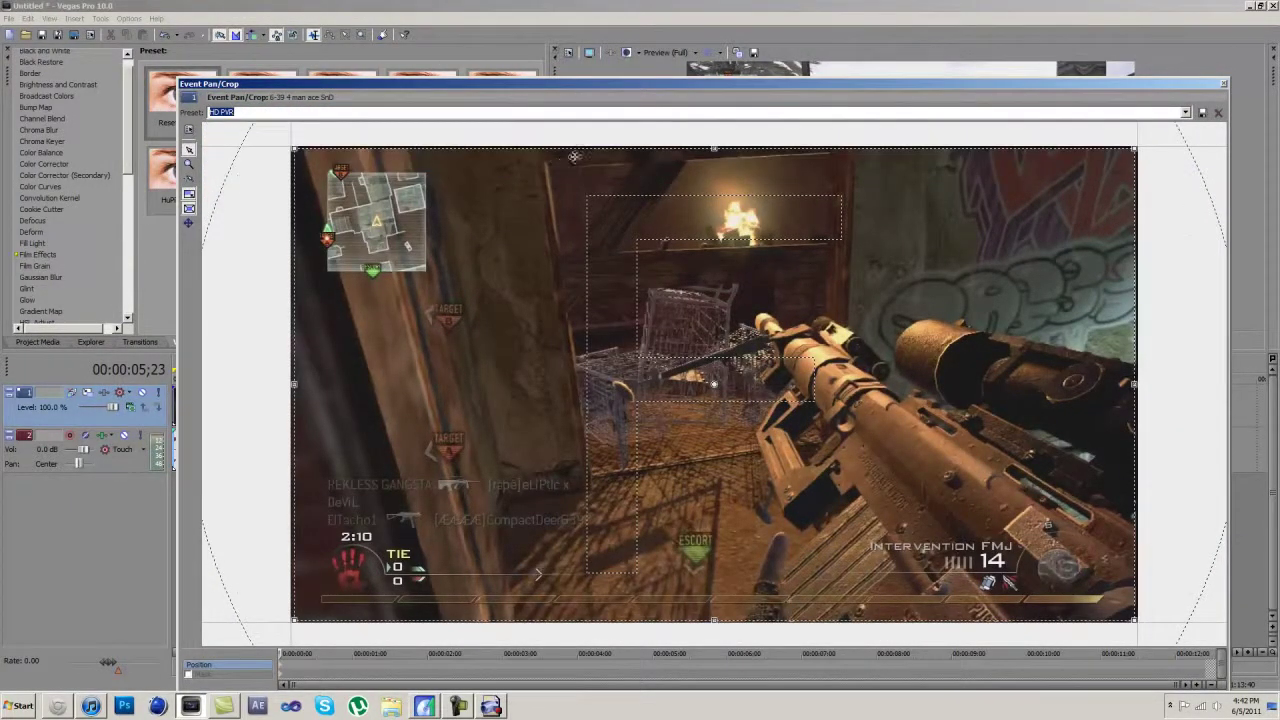
pyautogui.click(631, 202)
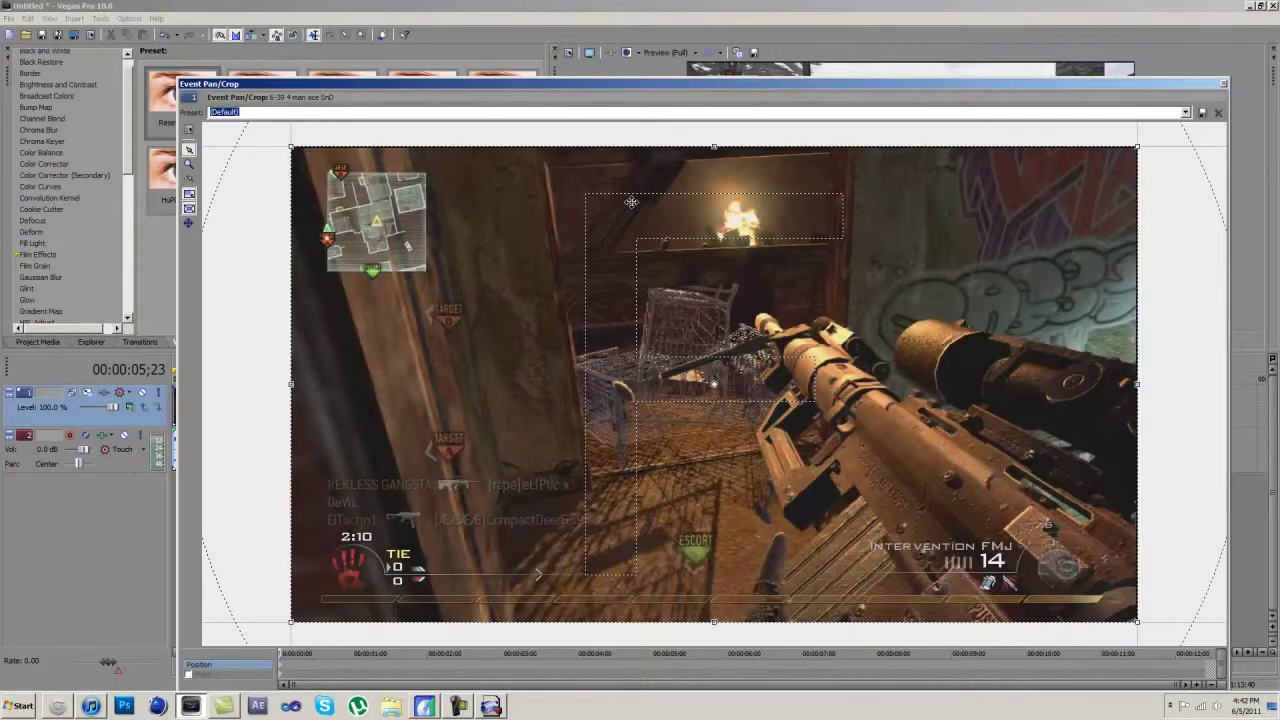
# Pull the upper edge of the clip's pan/crop frame slightly inward, and apply the HD PVR preset to the crop
pyautogui.click(1163, 206)
pyautogui.scroll(5, 704, 322)
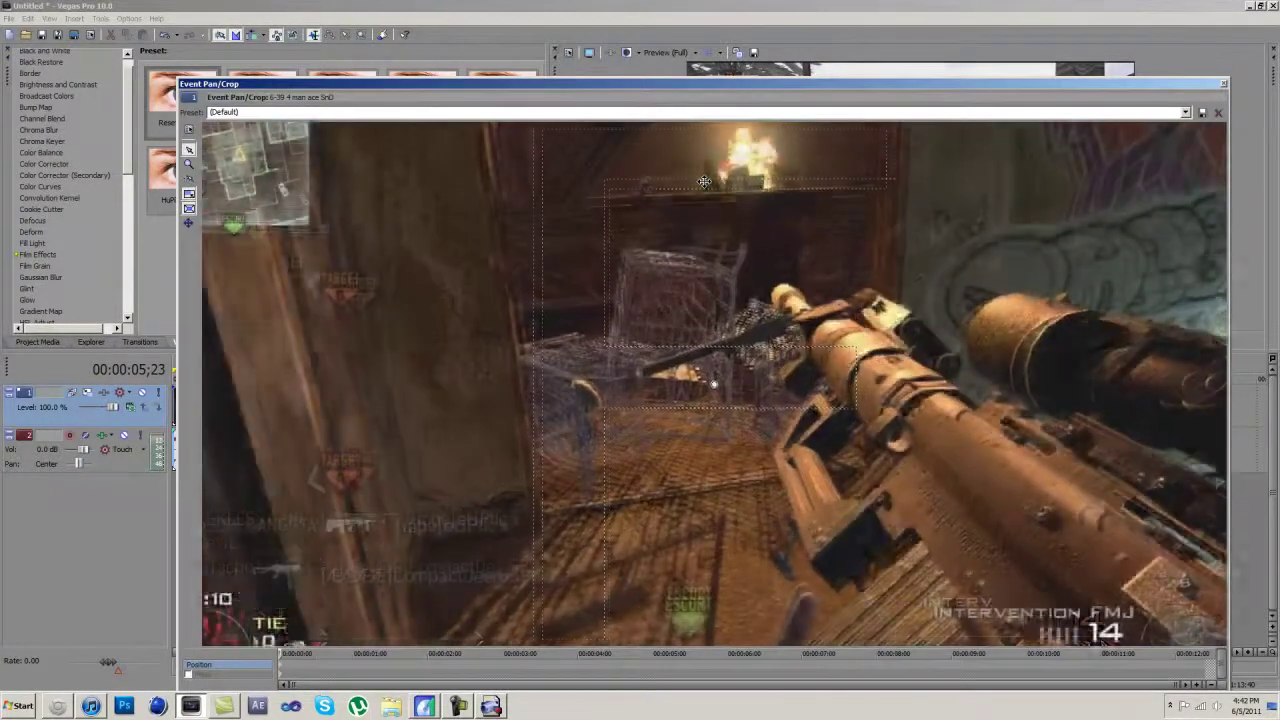
pyautogui.scroll(-5, 704, 181)
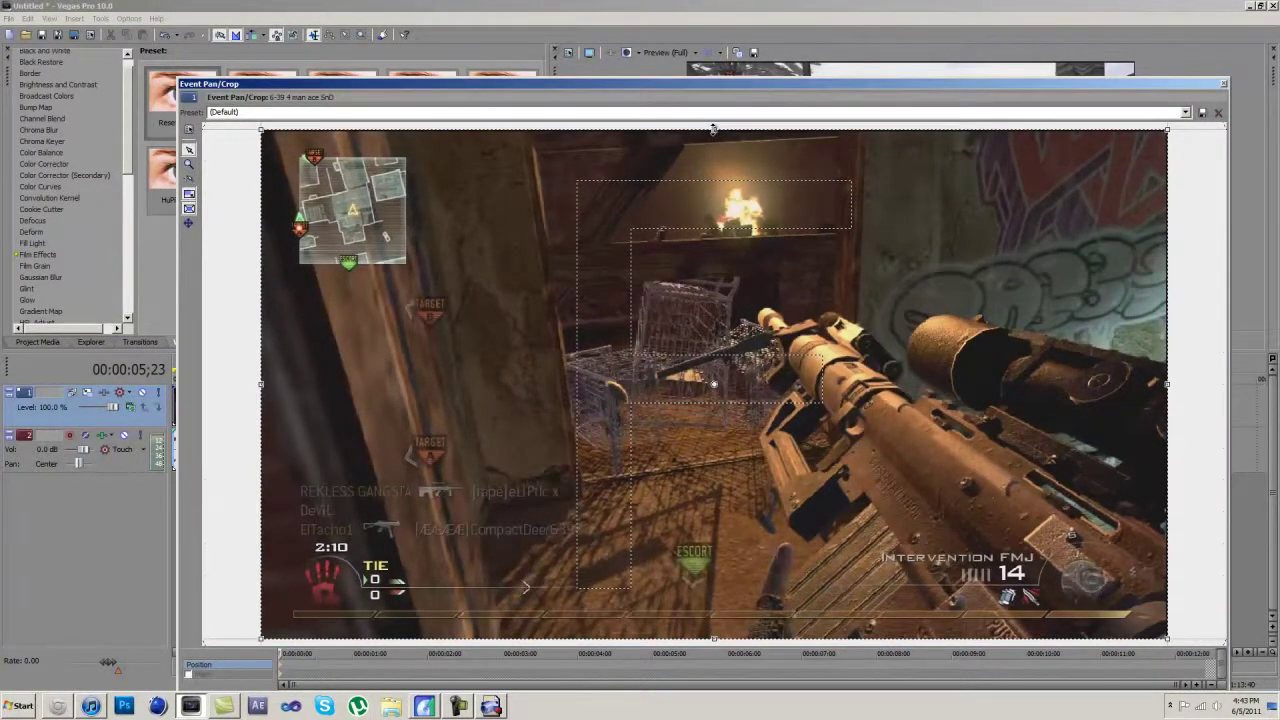
pyautogui.moveTo(713, 128)
pyautogui.mouseDown()
pyautogui.moveTo(714, 145)
pyautogui.moveTo(714, 131)
pyautogui.mouseUp()
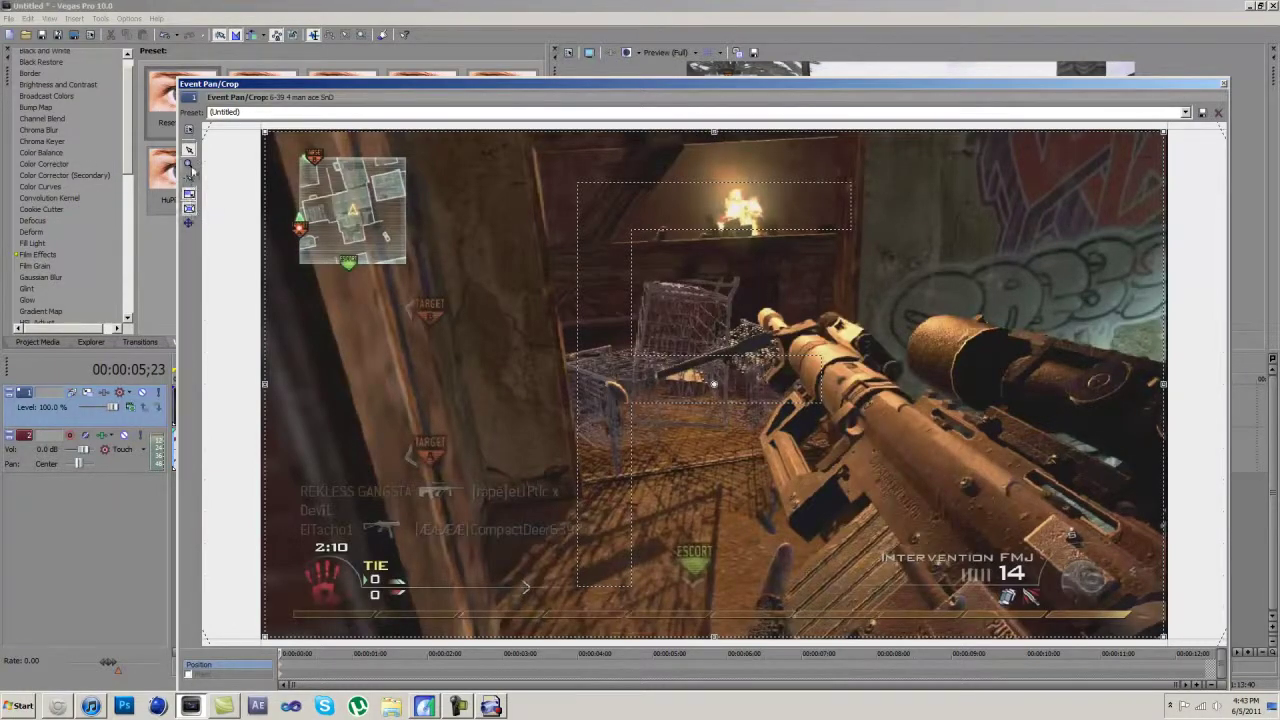
pyautogui.click(1186, 112)
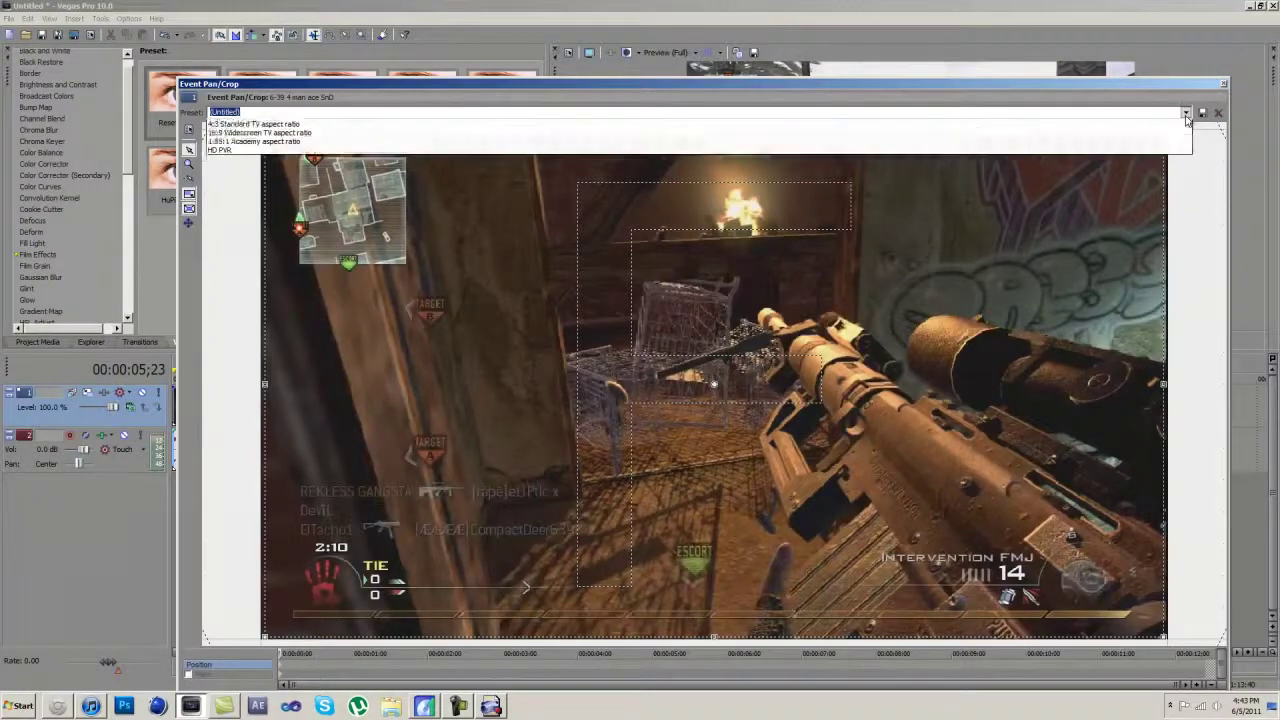
pyautogui.click(300, 164)
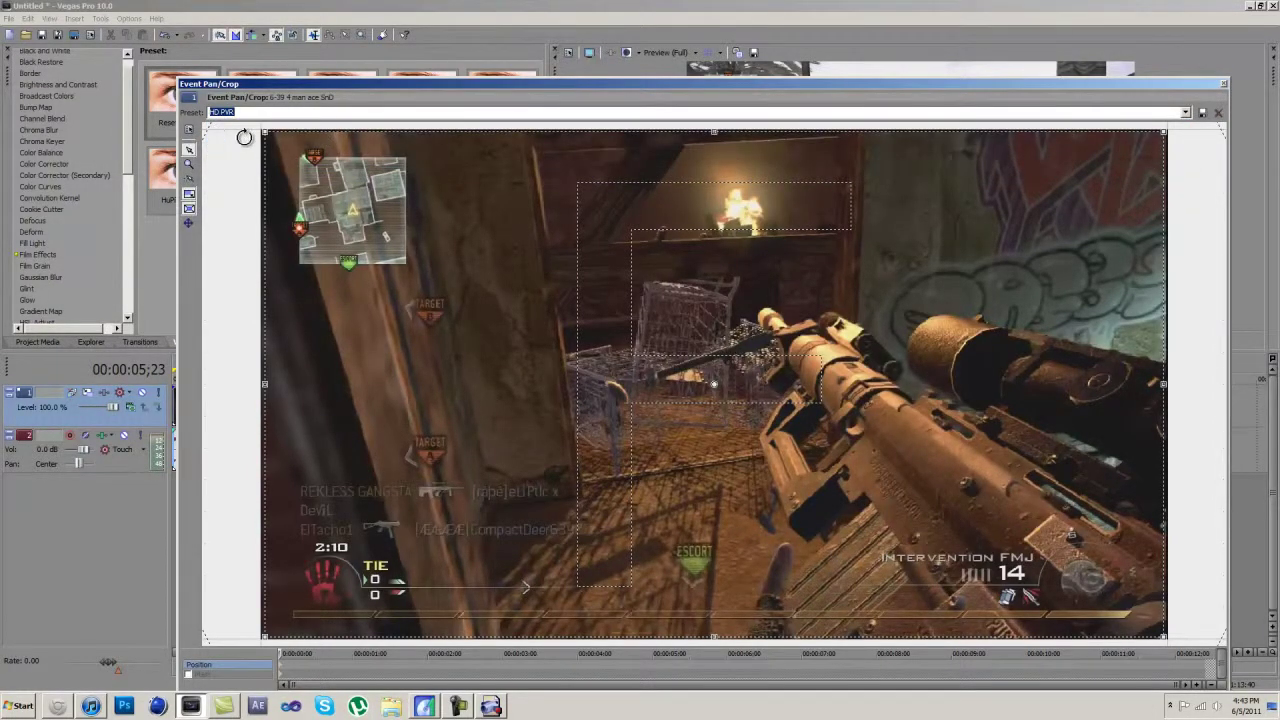
pyautogui.click(1224, 84)
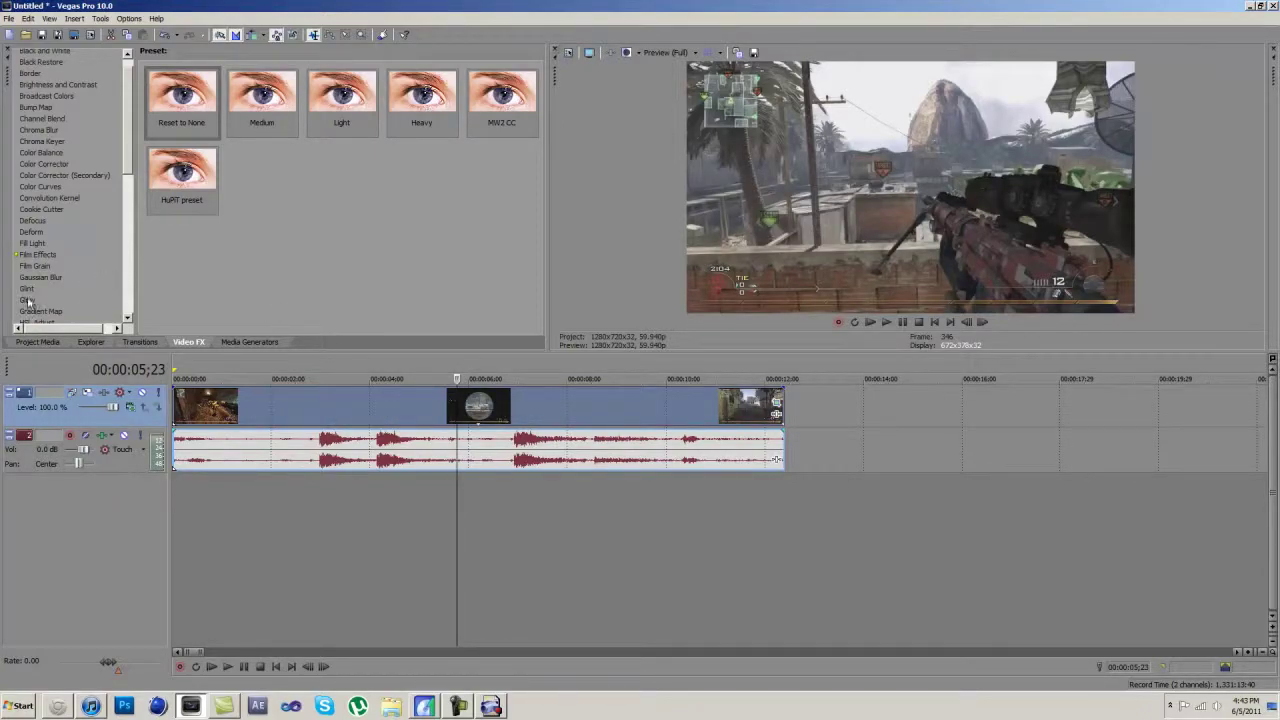
# Add the Sharpen effect with the Reset to None preset to the video clip
pyautogui.scroll(-8, 33, 195)
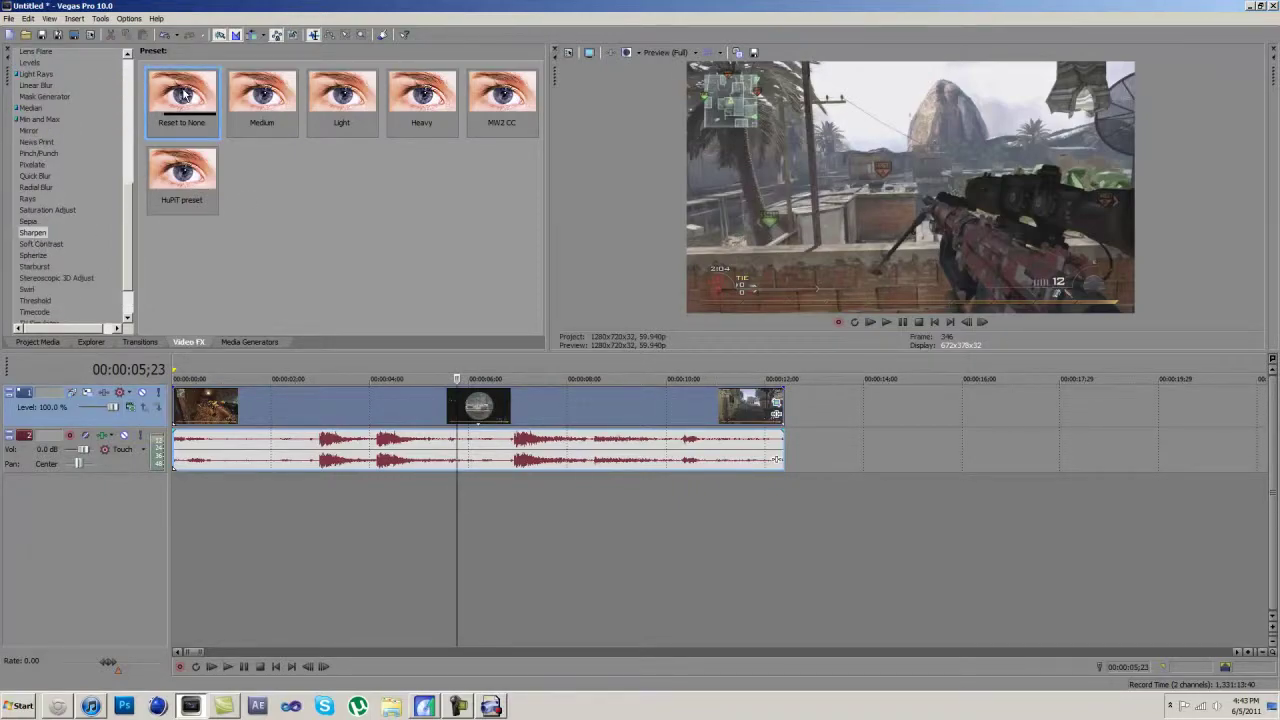
pyautogui.moveTo(433, 424); pyautogui.dragTo(444, 420)
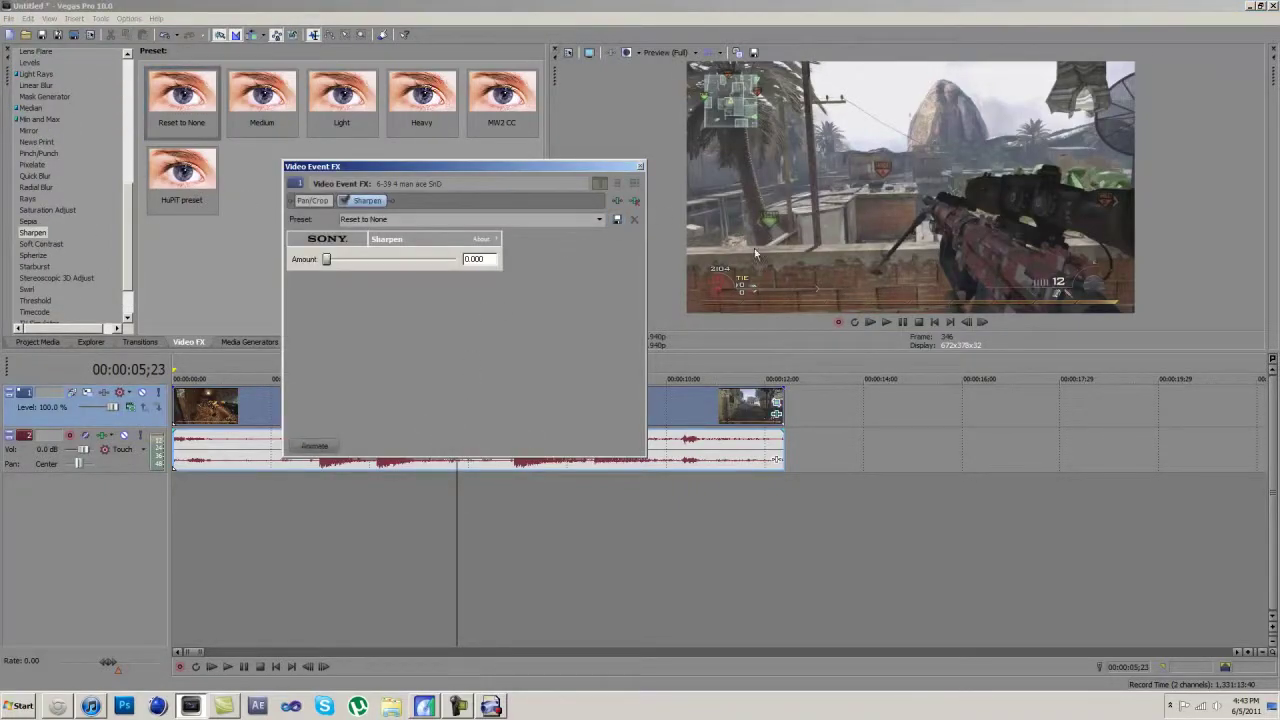
pyautogui.moveTo(610, 170); pyautogui.dragTo(474, 162)
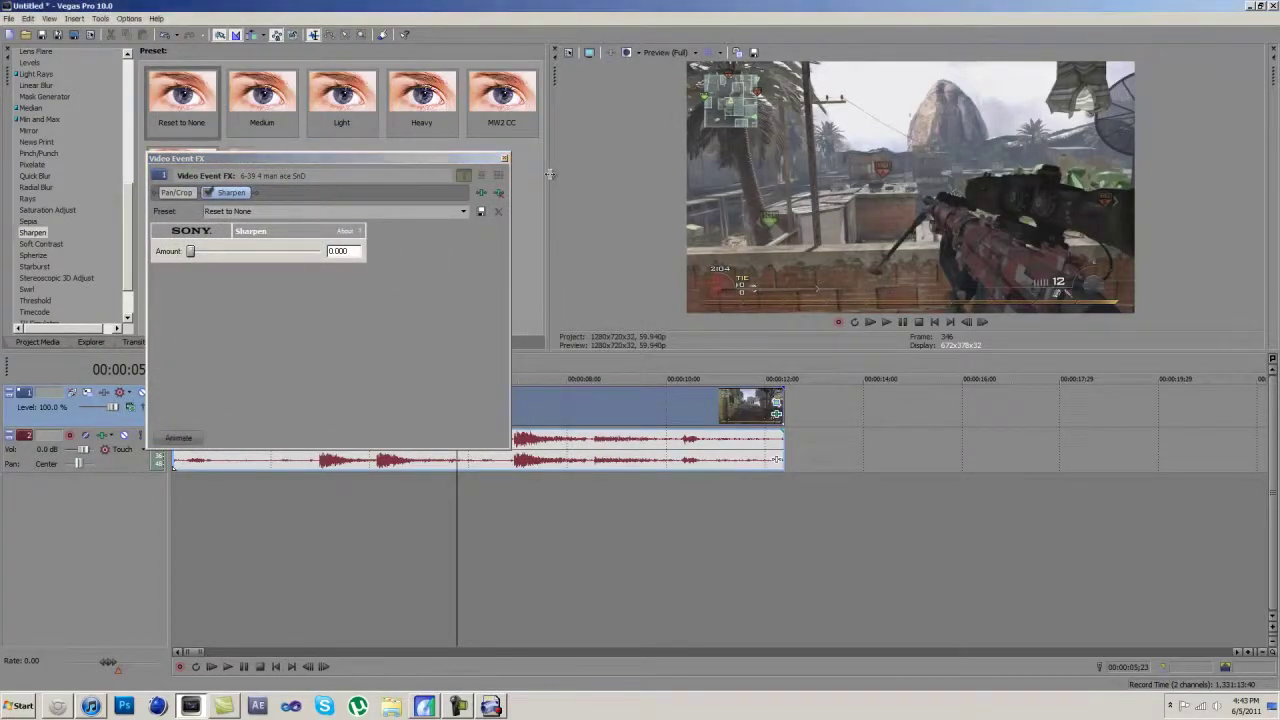
# Enlarge the video preview area and set the preview quality to Best (Full)
pyautogui.moveTo(549, 200); pyautogui.dragTo(430, 200)
pyautogui.moveTo(820, 363); pyautogui.dragTo(832, 496)
pyautogui.click(540, 55)
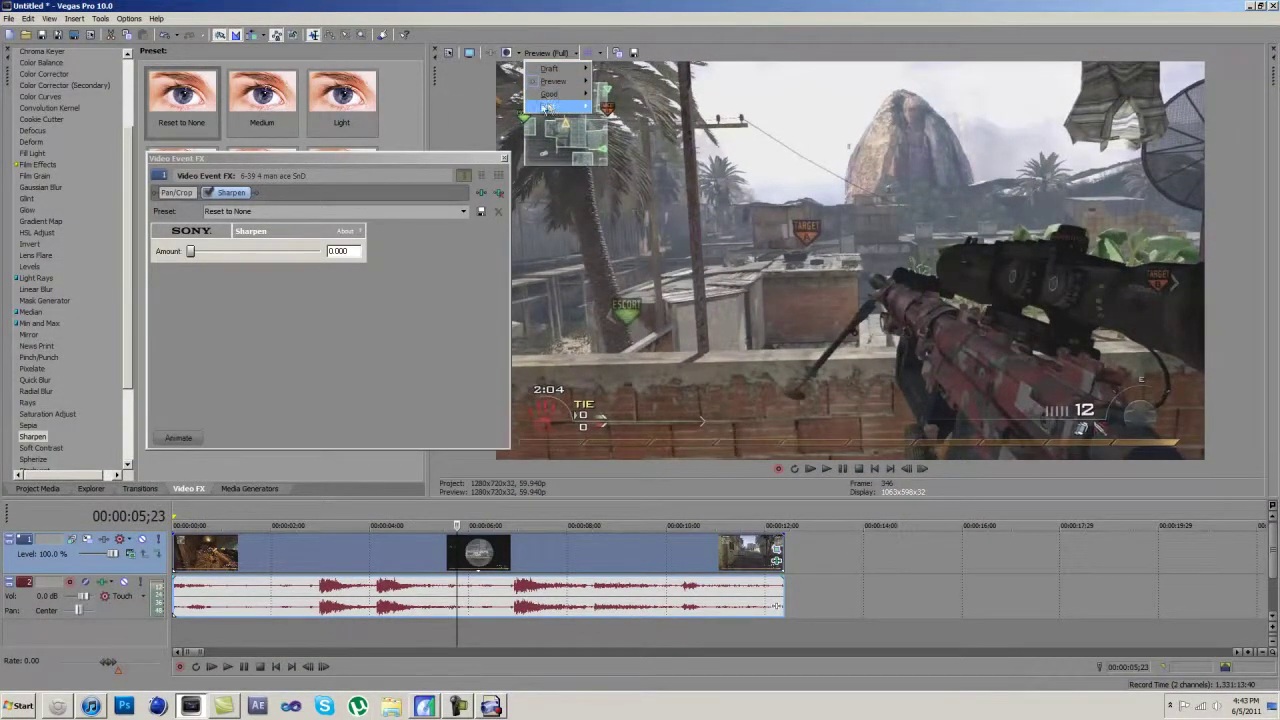
pyautogui.click(500, 108)
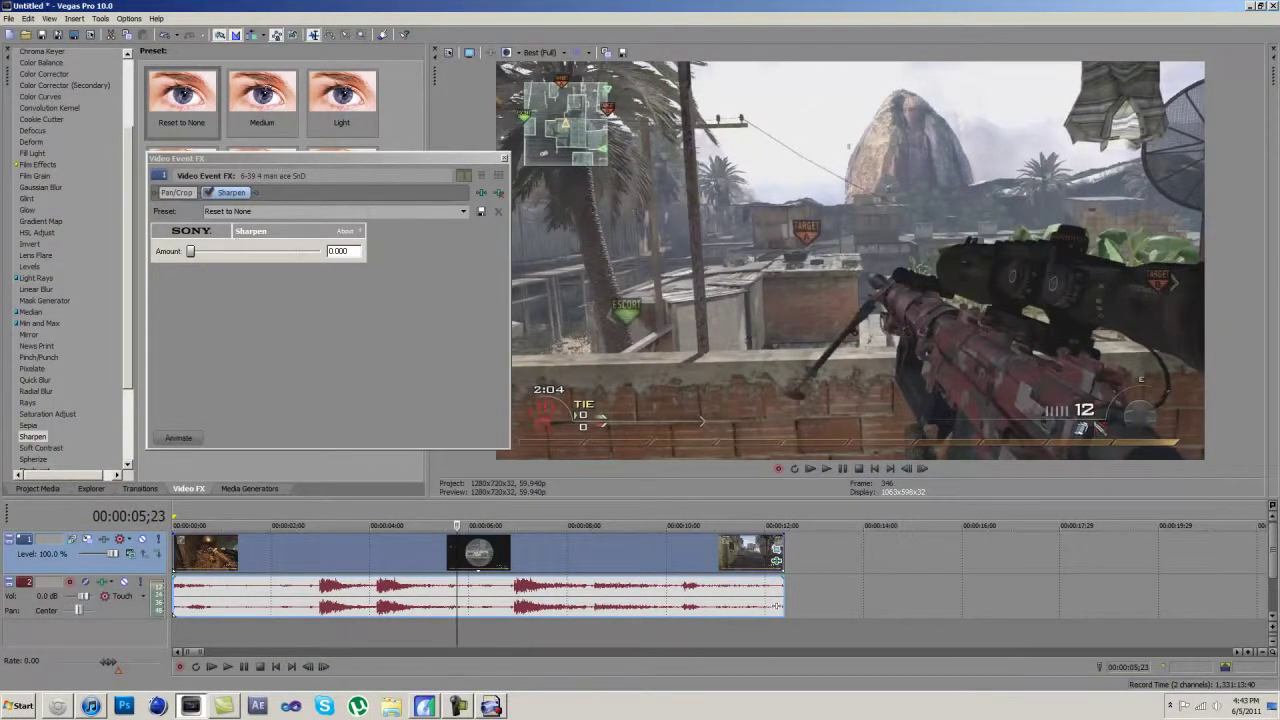
# Compare the clip with and without Sharpen, reduce the video preview area, and close the effect settings
pyautogui.click(210, 194)
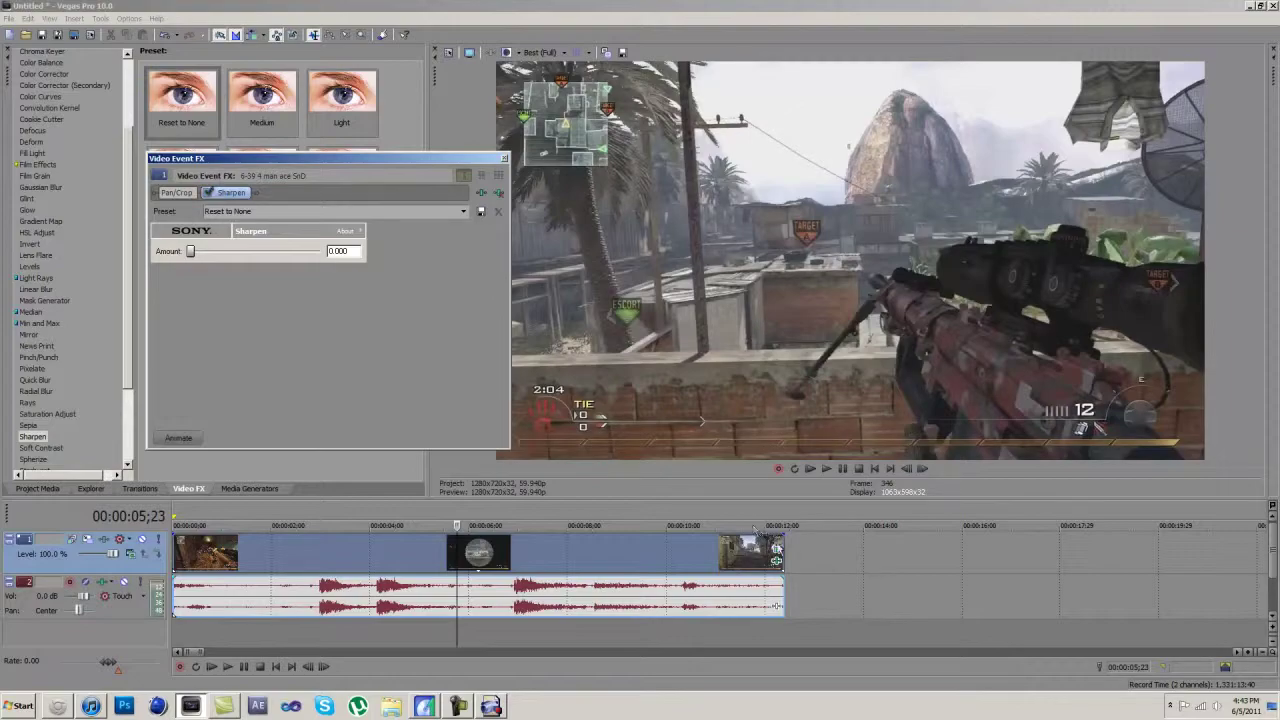
pyautogui.moveTo(810, 497); pyautogui.dragTo(810, 402)
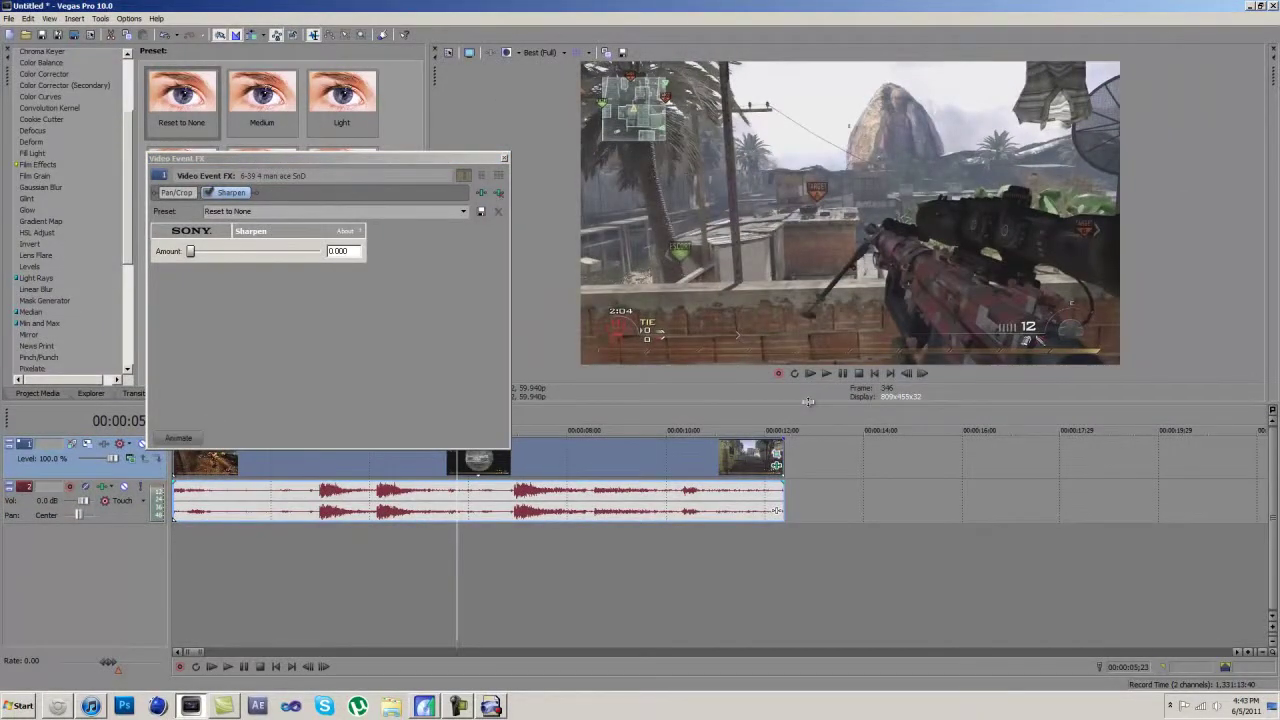
pyautogui.moveTo(425, 107); pyautogui.dragTo(482, 107)
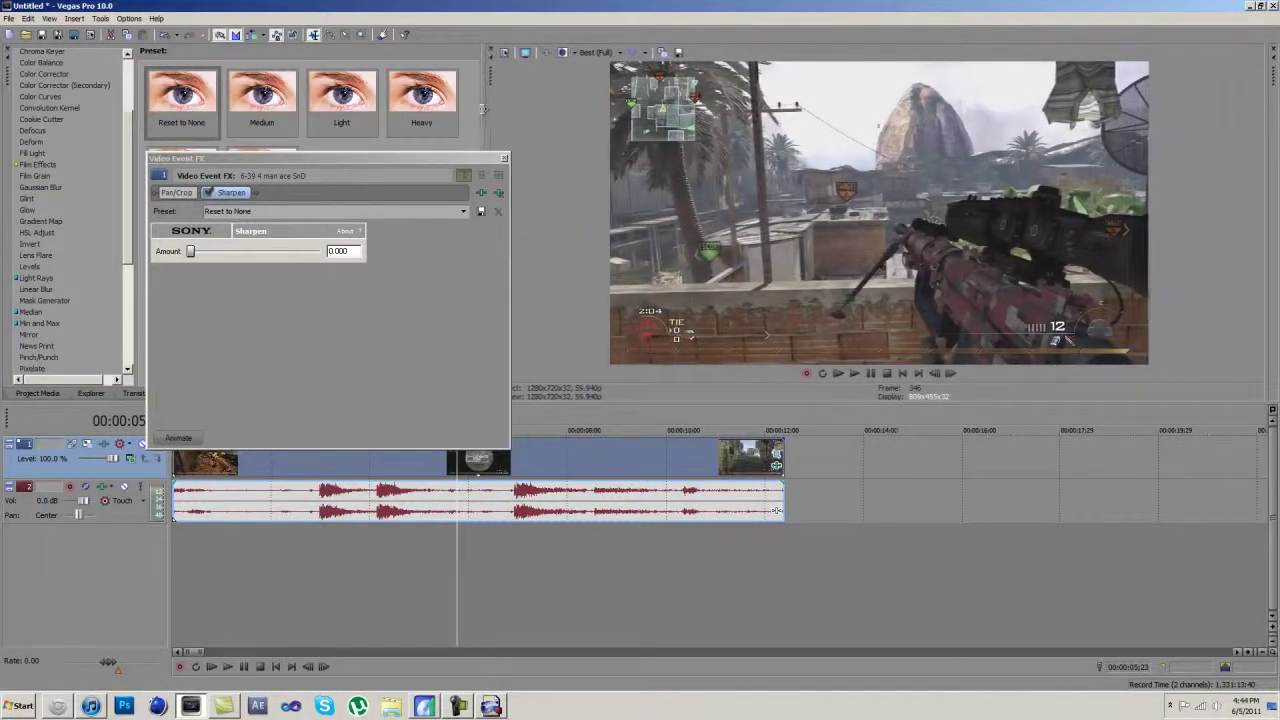
pyautogui.click(212, 195)
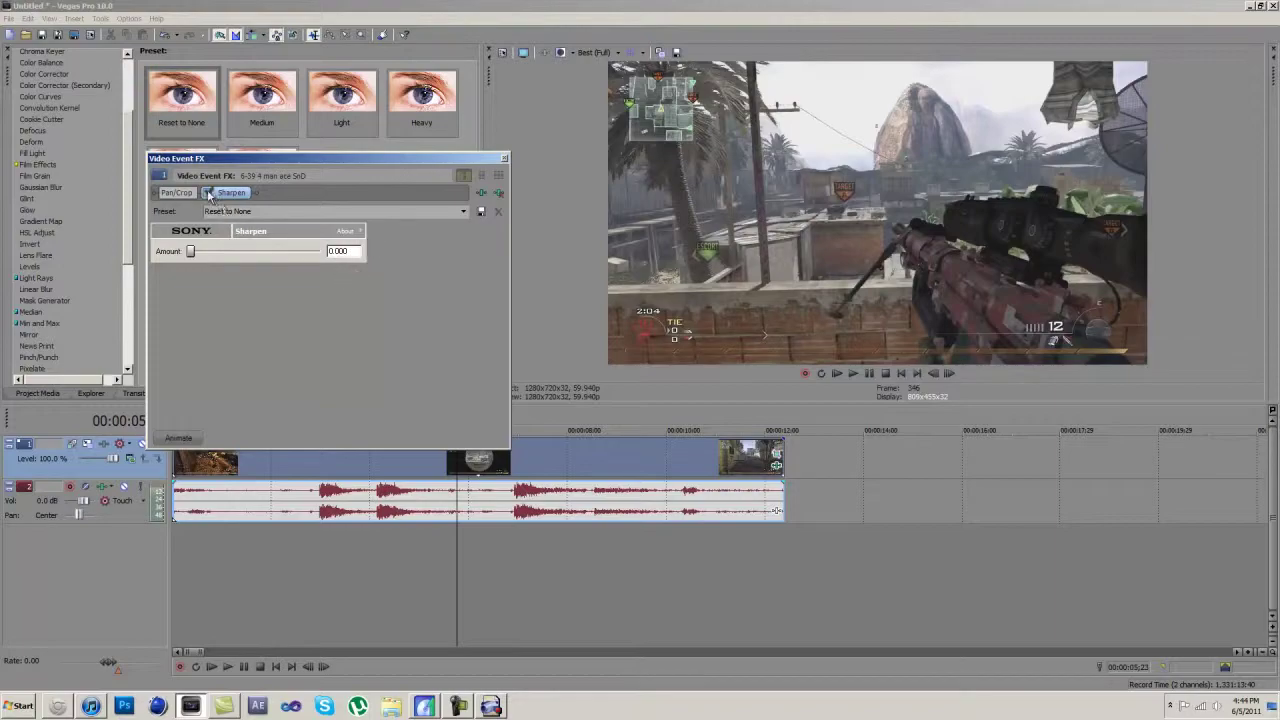
pyautogui.click(504, 159)
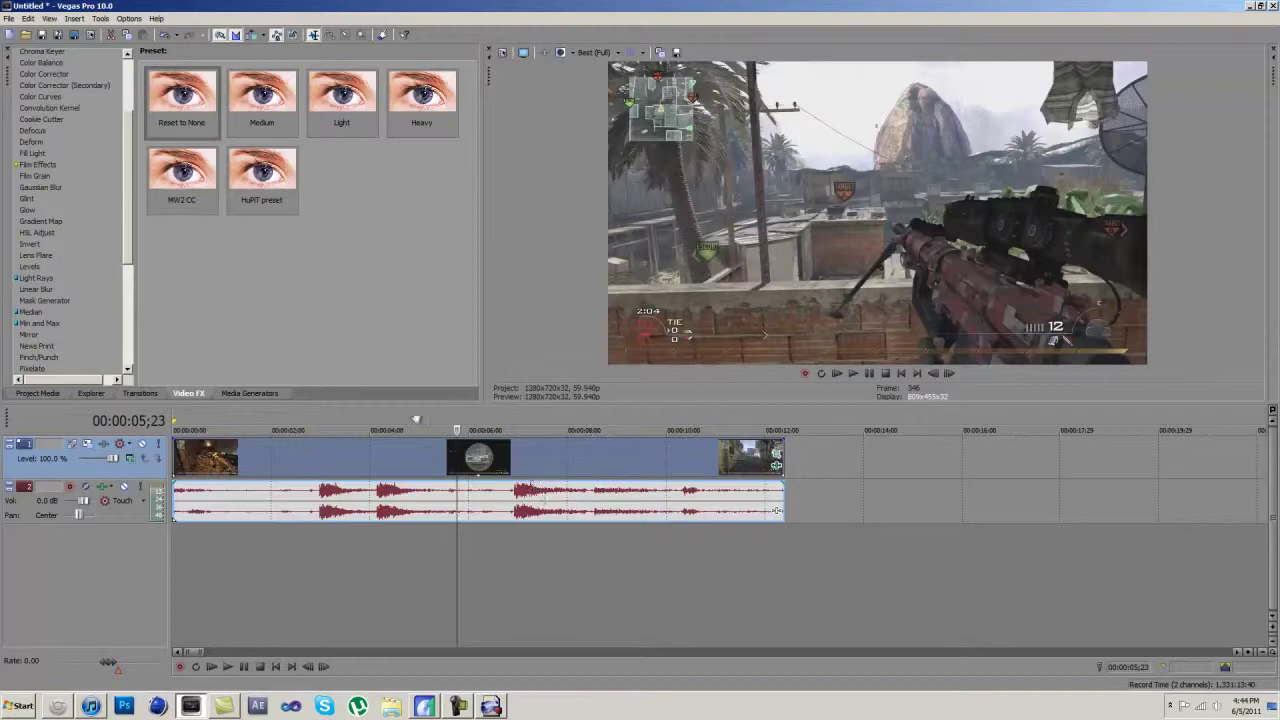
# Add the Brightness and Contrast effect with the MW2 preset to the video clip
pyautogui.scroll(3, 94, 263)
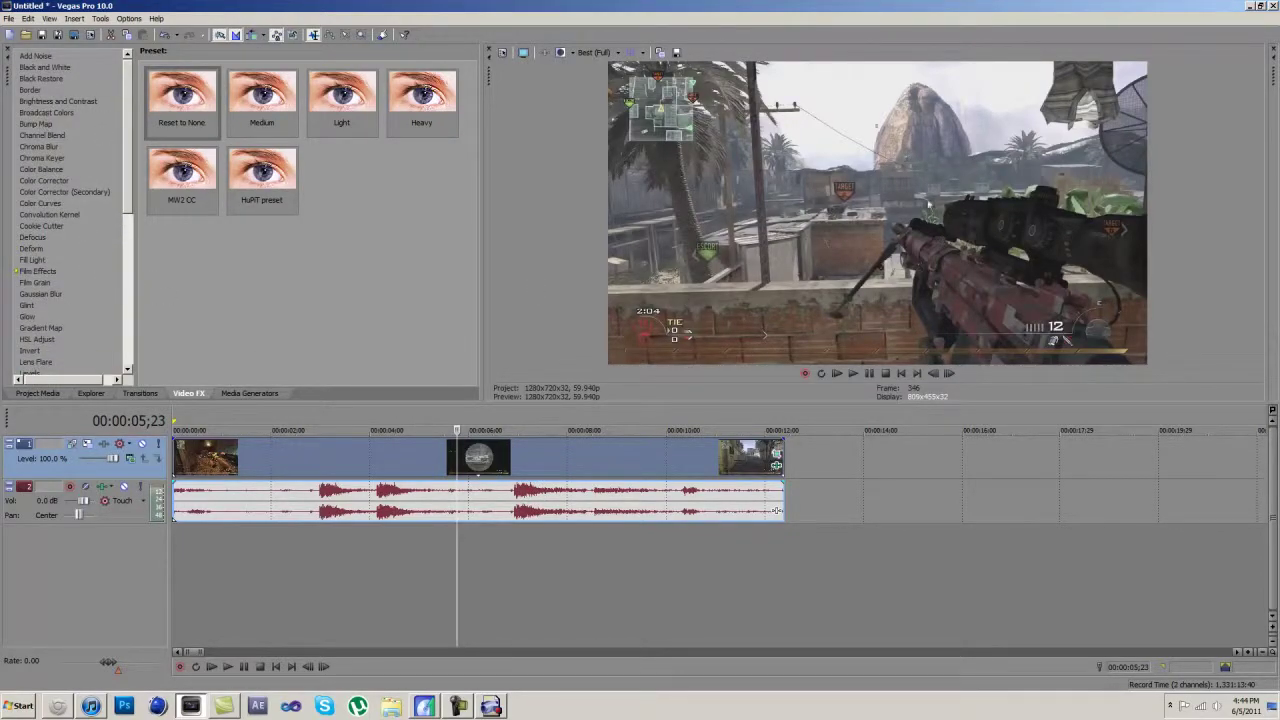
pyautogui.click(78, 101)
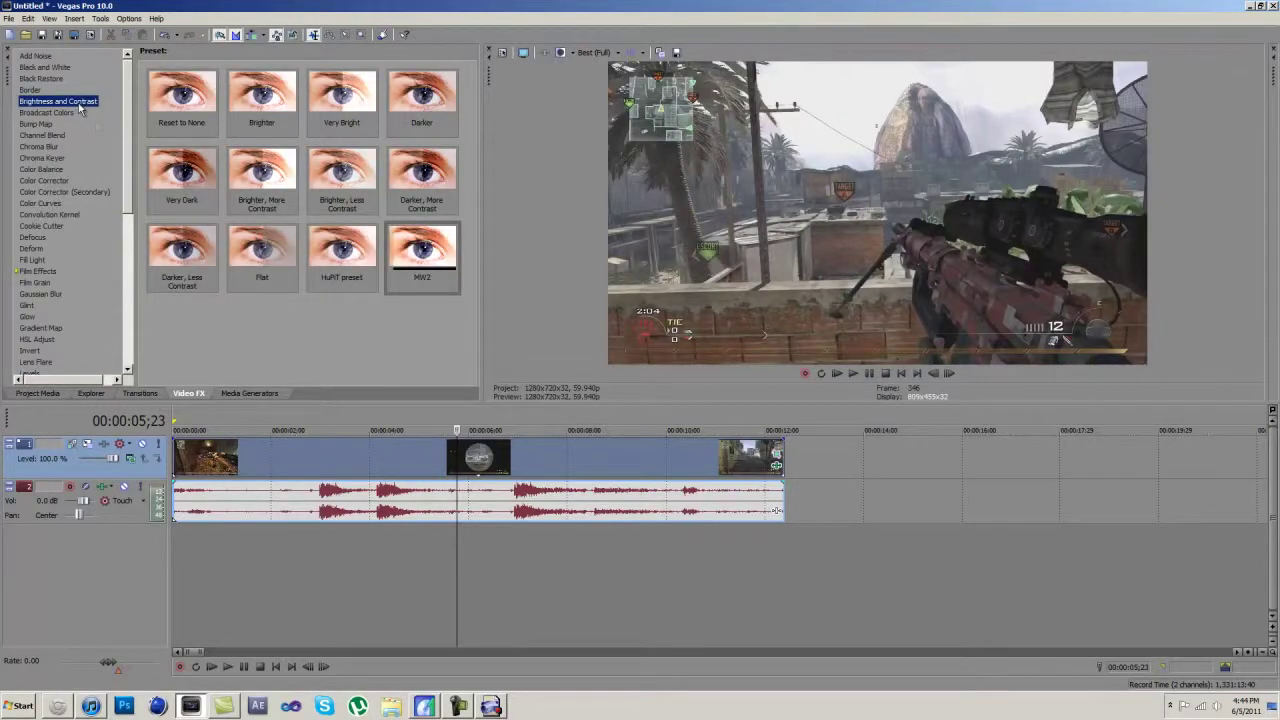
pyautogui.click(430, 256)
pyautogui.moveTo(478, 325); pyautogui.dragTo(577, 467)
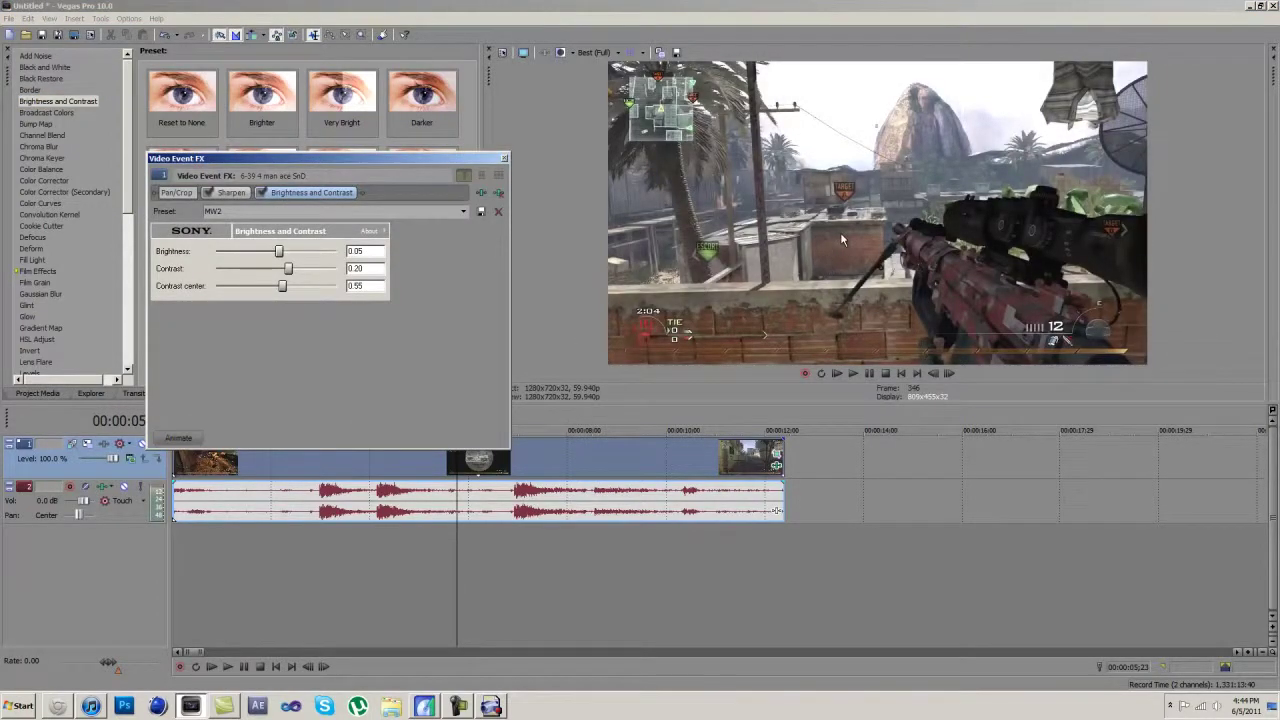
# Compare the clip with and without Brightness and Contrast, playing it on to 00:00:08;19, and leave the effect enabled
pyautogui.click(263, 193)
pyautogui.click(263, 193)
pyautogui.click(263, 193)
pyautogui.click(450, 541)
pyautogui.press('space')
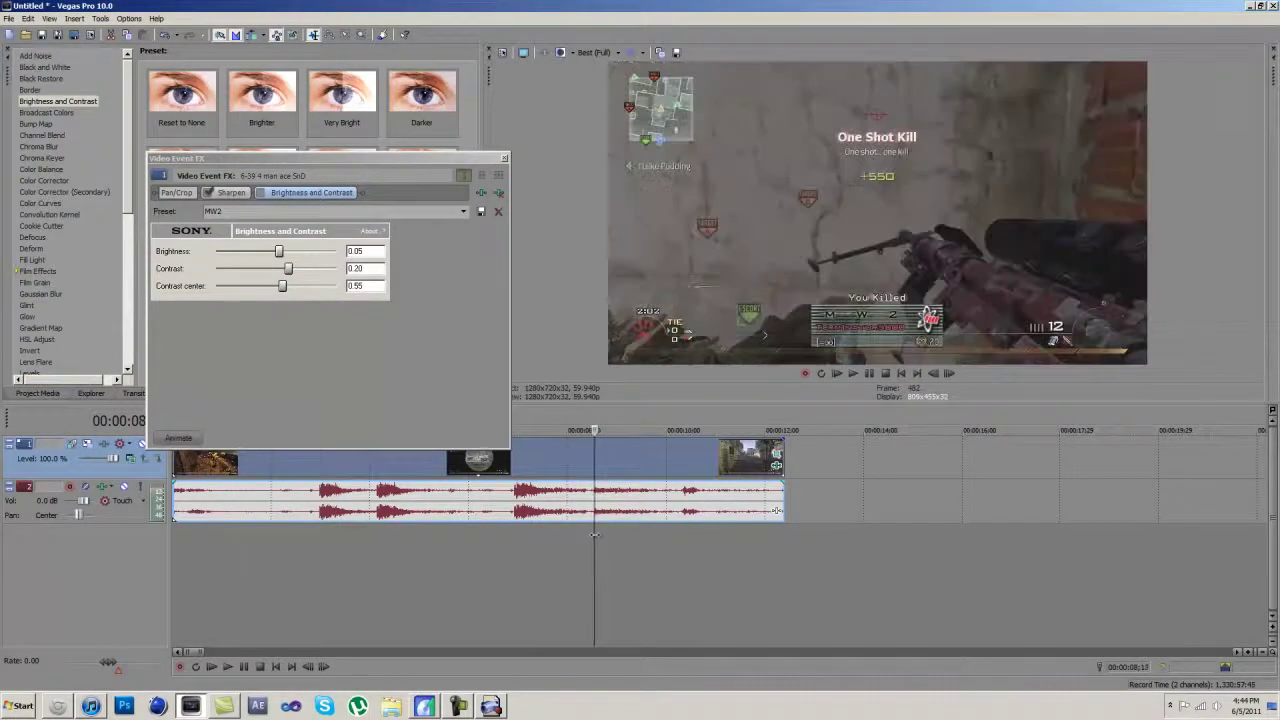
pyautogui.click(264, 194)
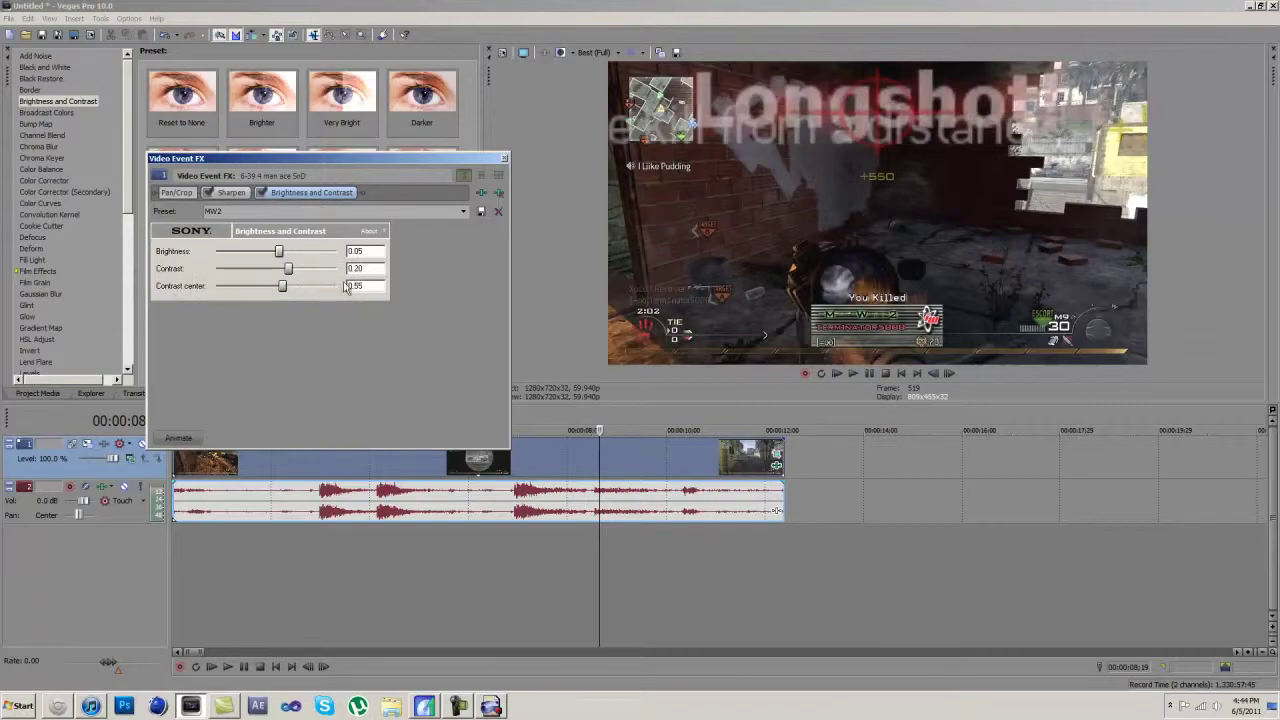
# Check the clip's Sharpen settings, close the effect window, and return the playhead to 00:00:00;00
pyautogui.click(231, 193)
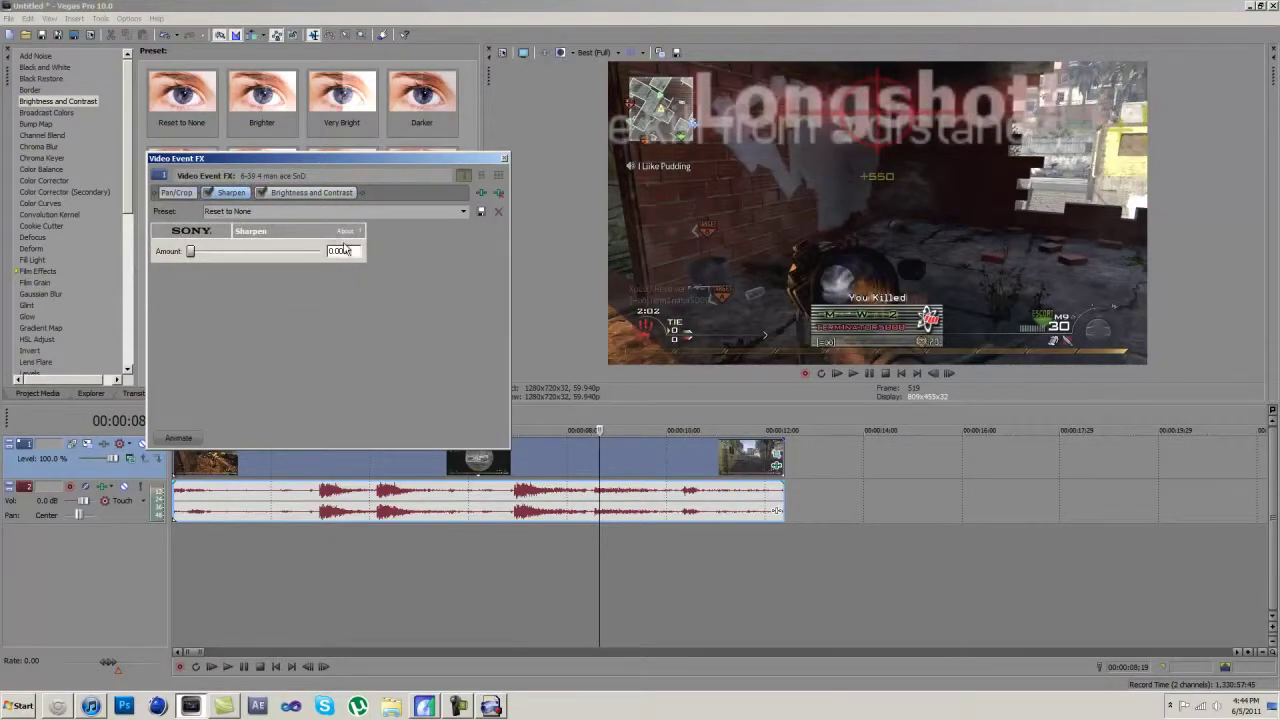
pyautogui.click(505, 158)
pyautogui.moveTo(598, 531); pyautogui.dragTo(160, 500)
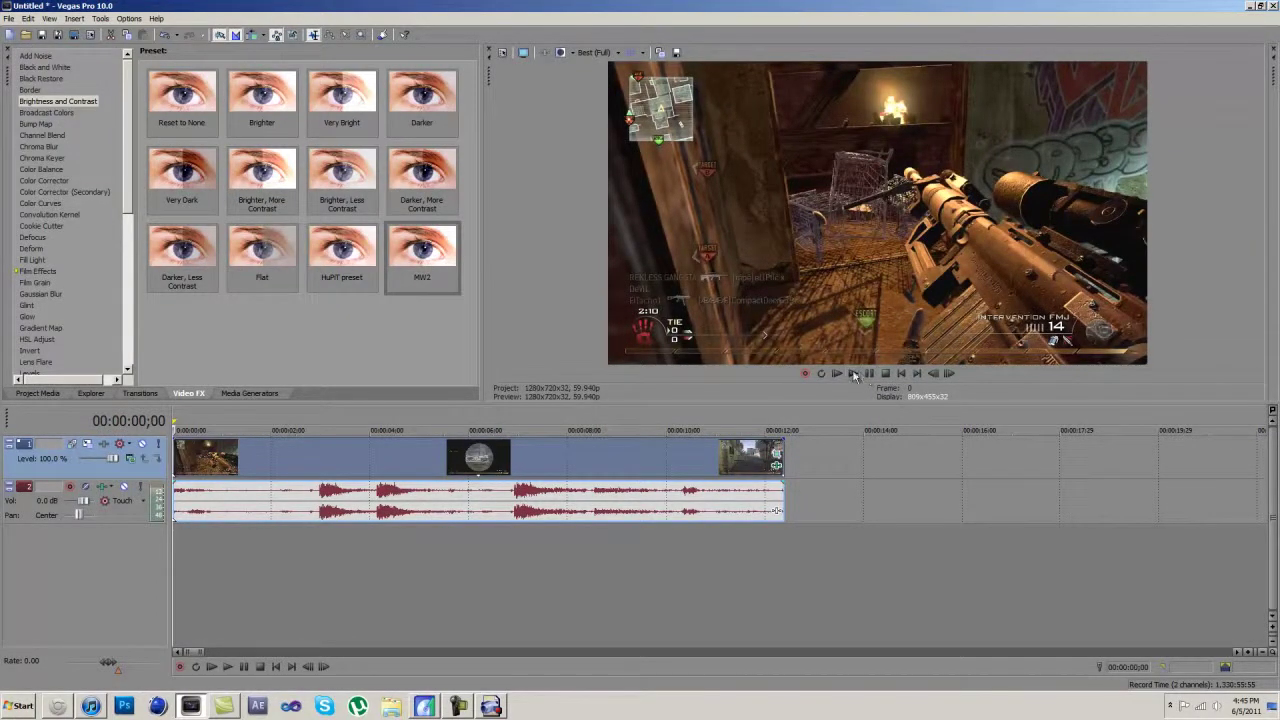
# Set up a render of the project as MainConcept AVC/AAC (*.mp4) with the HD PVR template
pyautogui.click(9, 19)
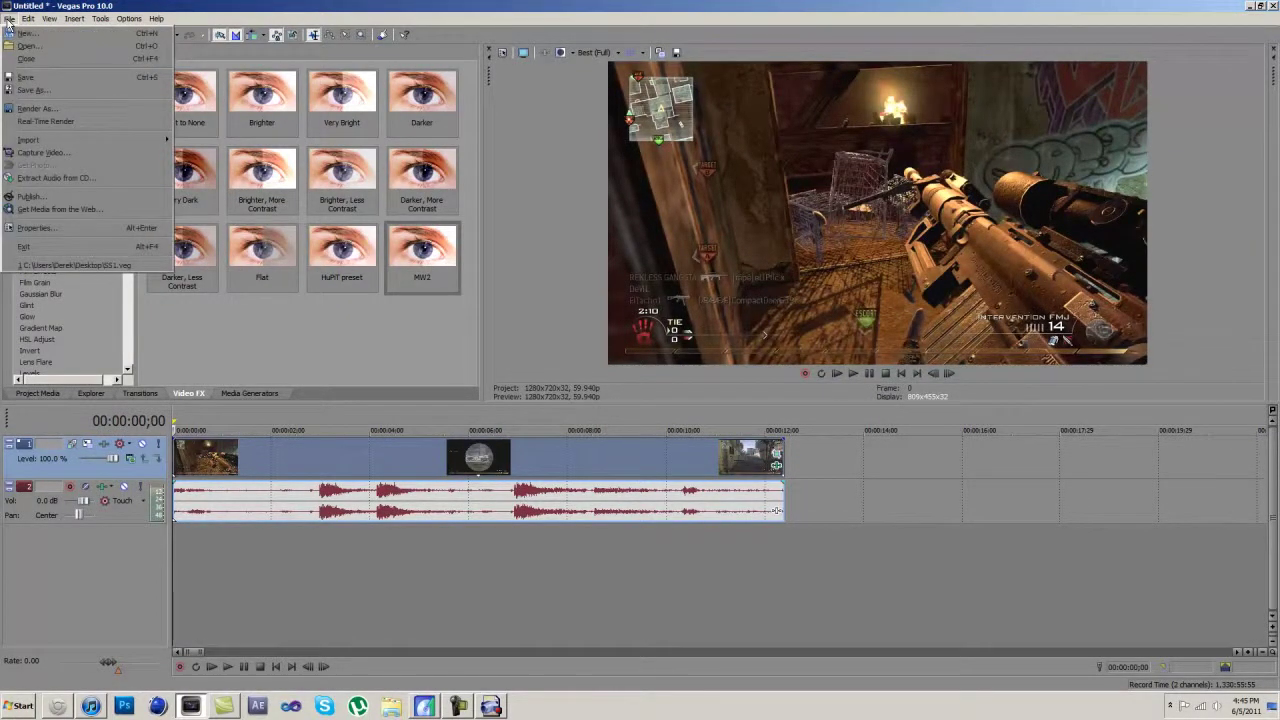
pyautogui.click(77, 109)
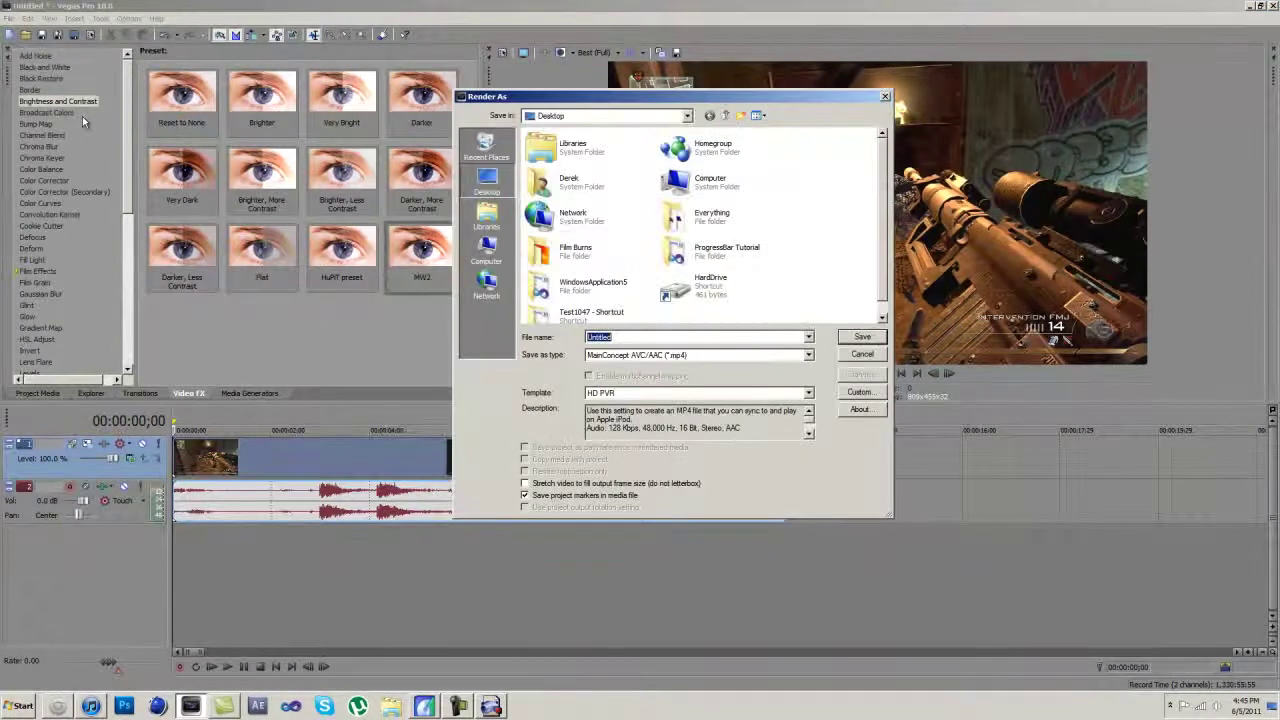
pyautogui.click(809, 356)
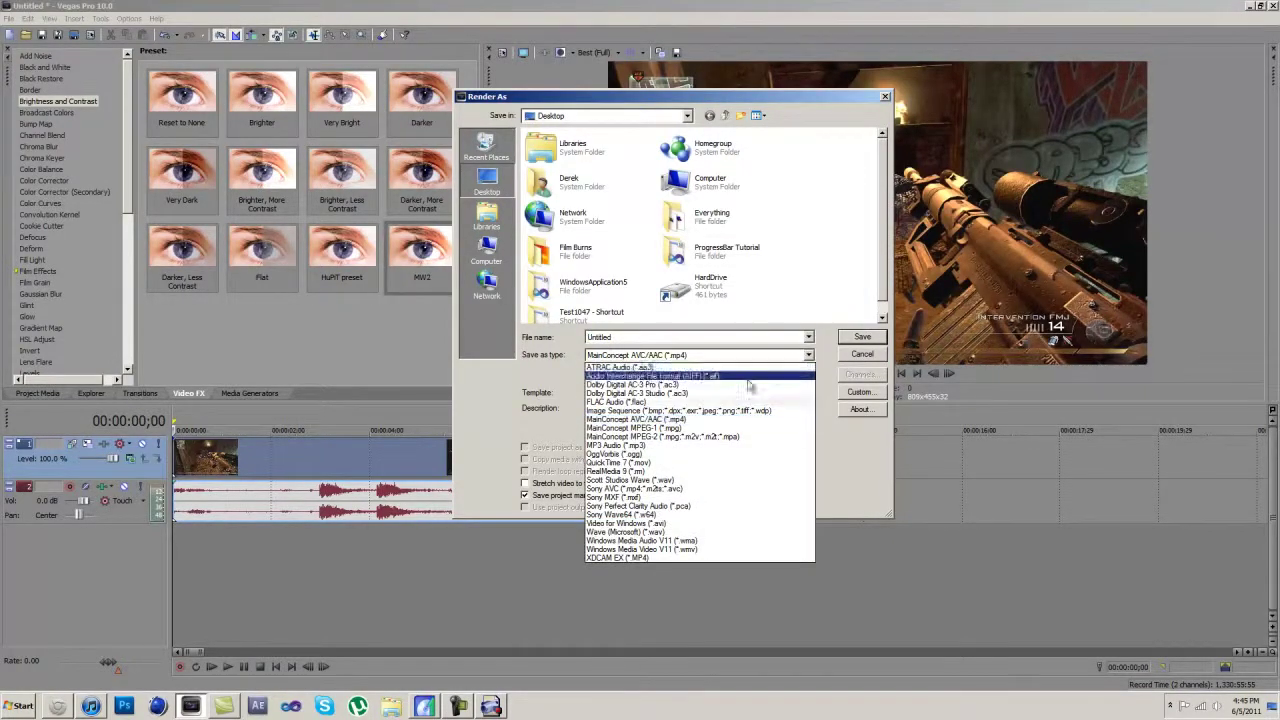
pyautogui.click(686, 422)
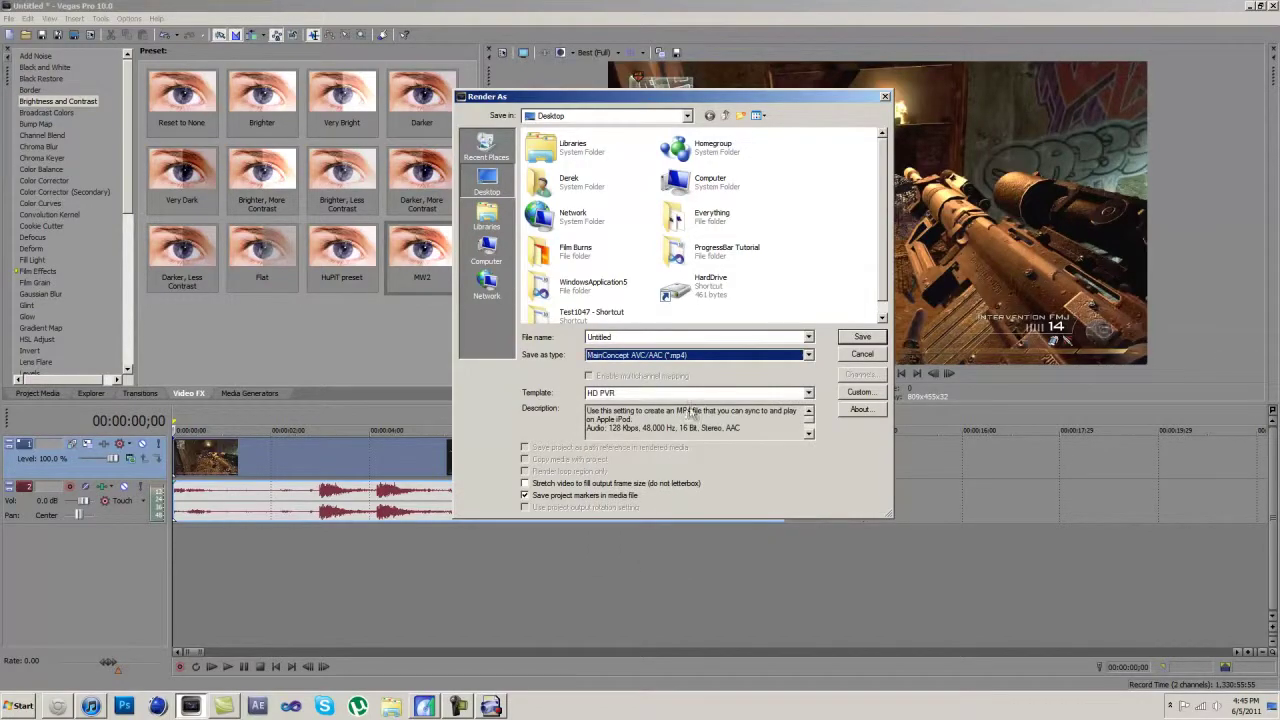
pyautogui.click(810, 393)
pyautogui.click(612, 432)
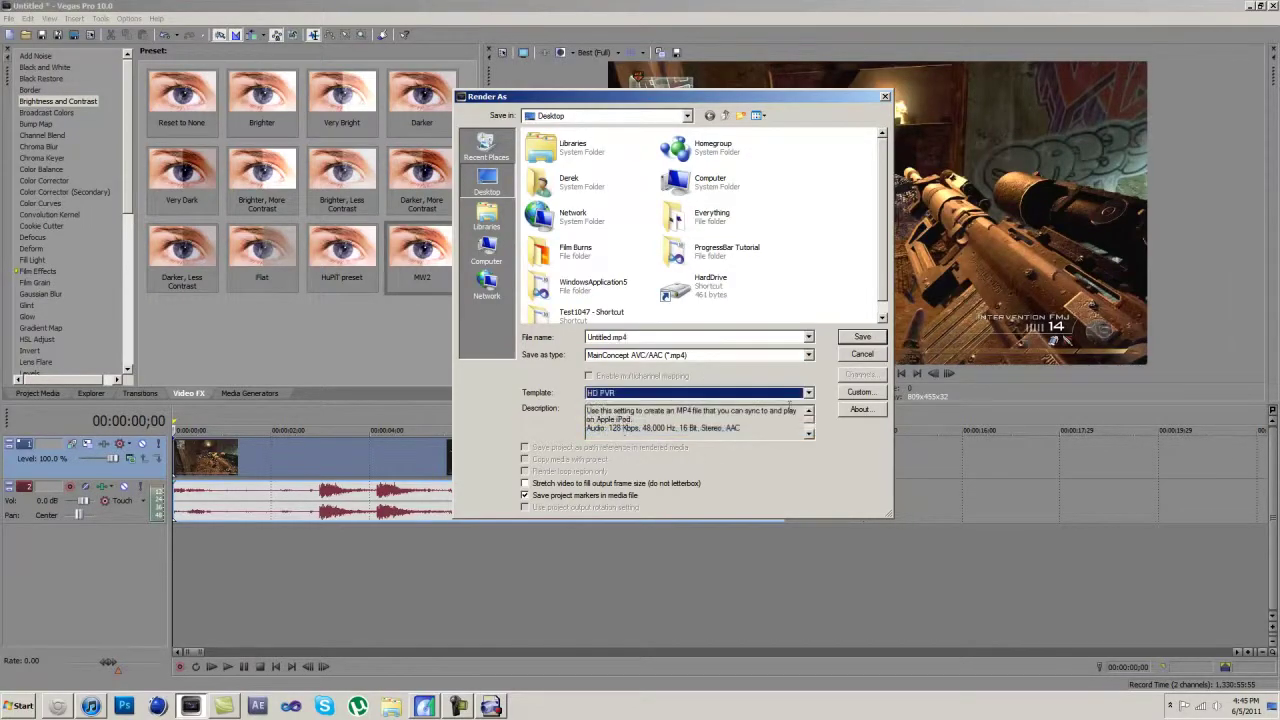
# Examine the HD PVR render template's profile, frame rate, field order and bit rate, and switch to ArcSoft Capture Module to check the encoding bit rate
pyautogui.click(857, 392)
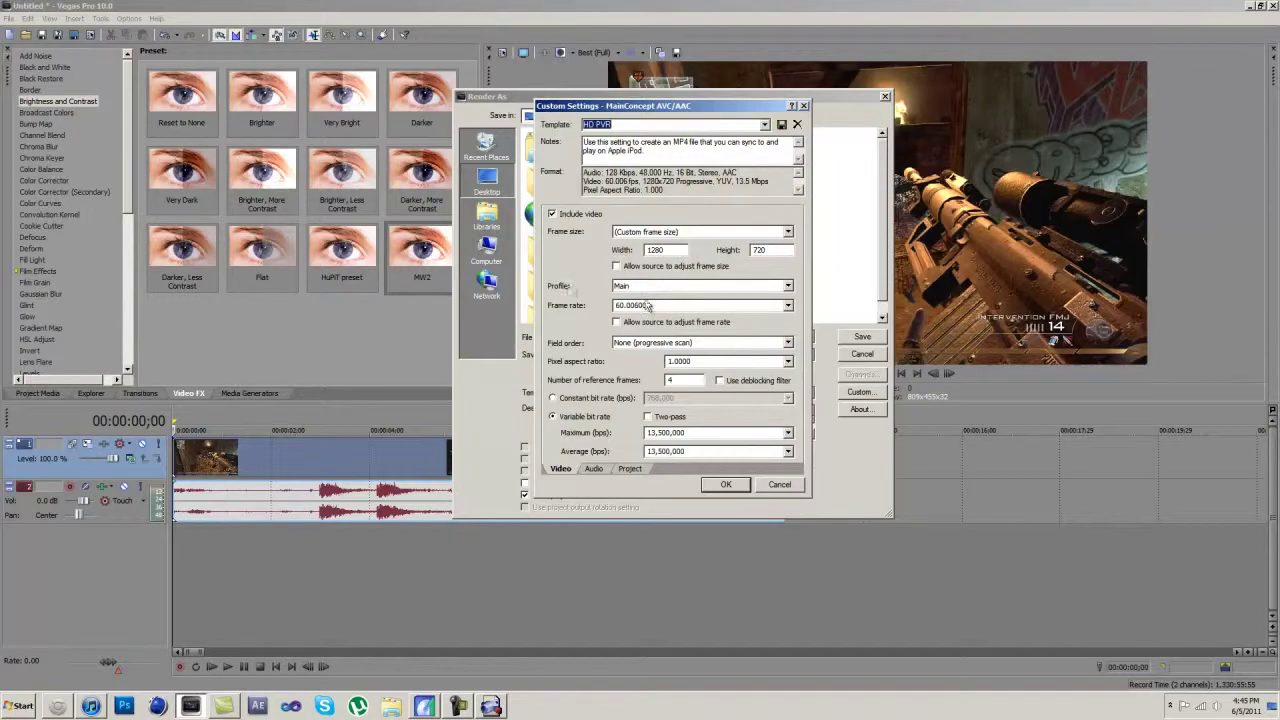
pyautogui.click(788, 286)
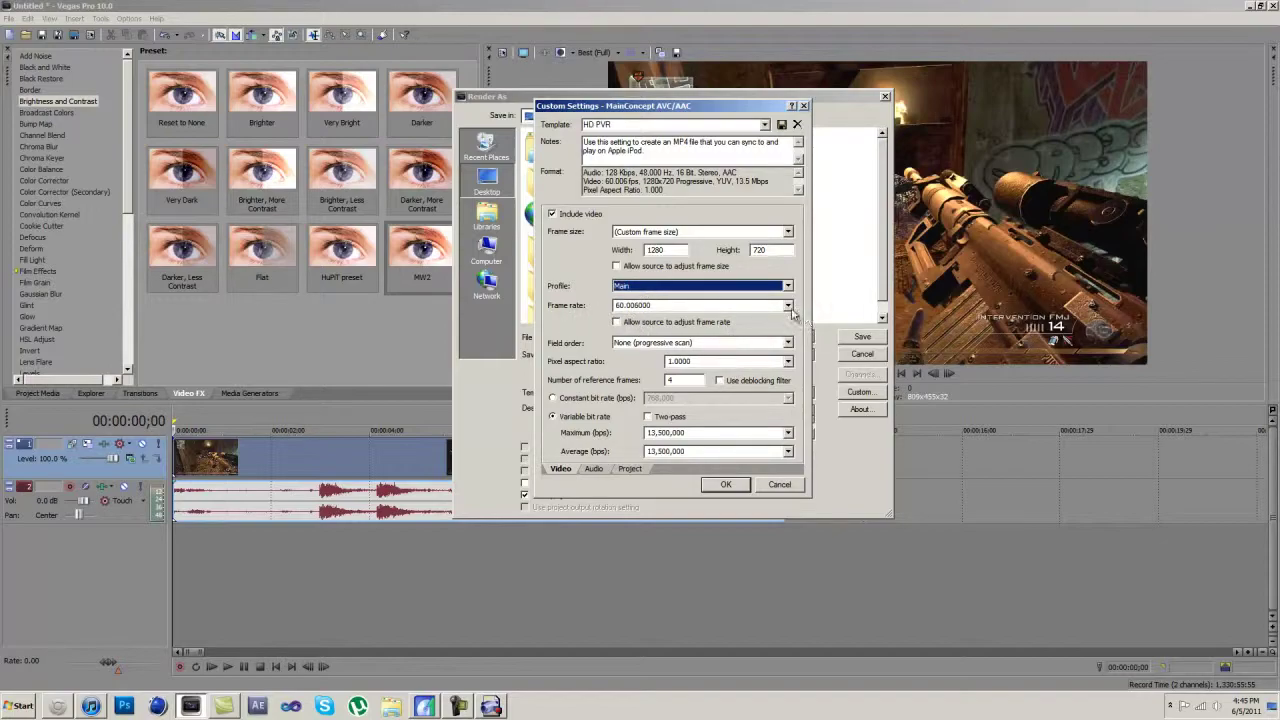
pyautogui.click(788, 305)
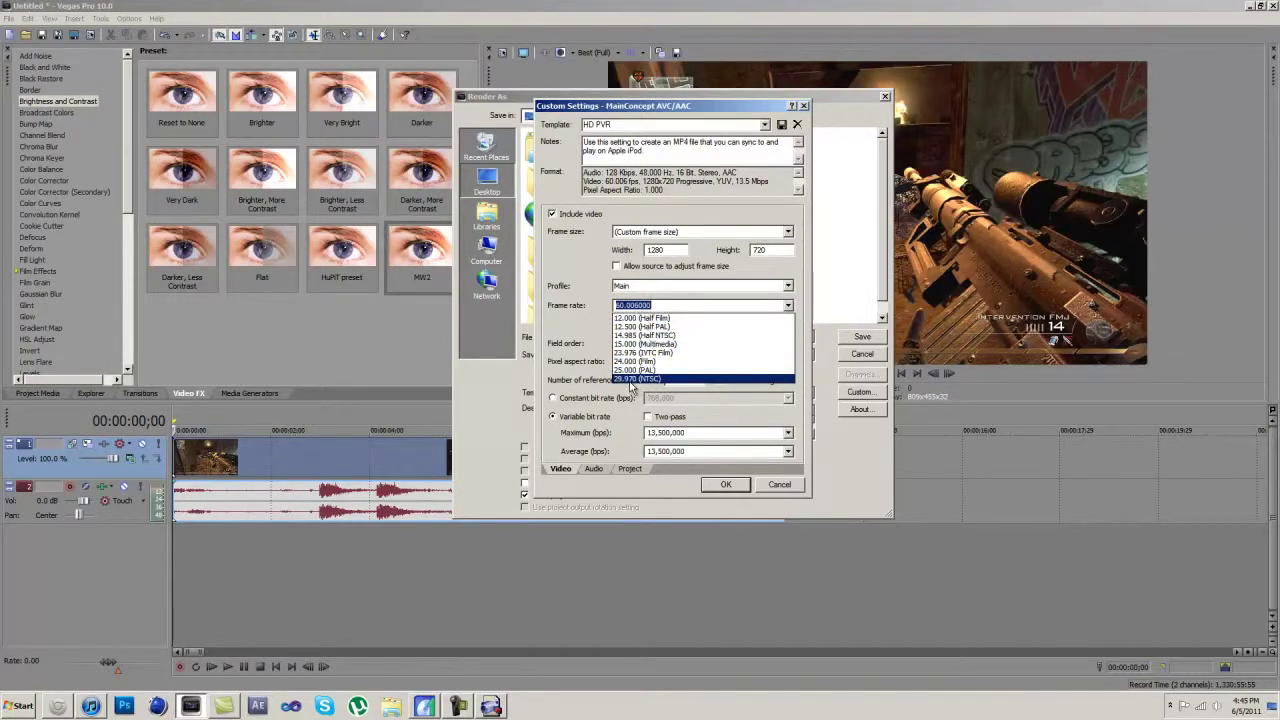
pyautogui.click(578, 342)
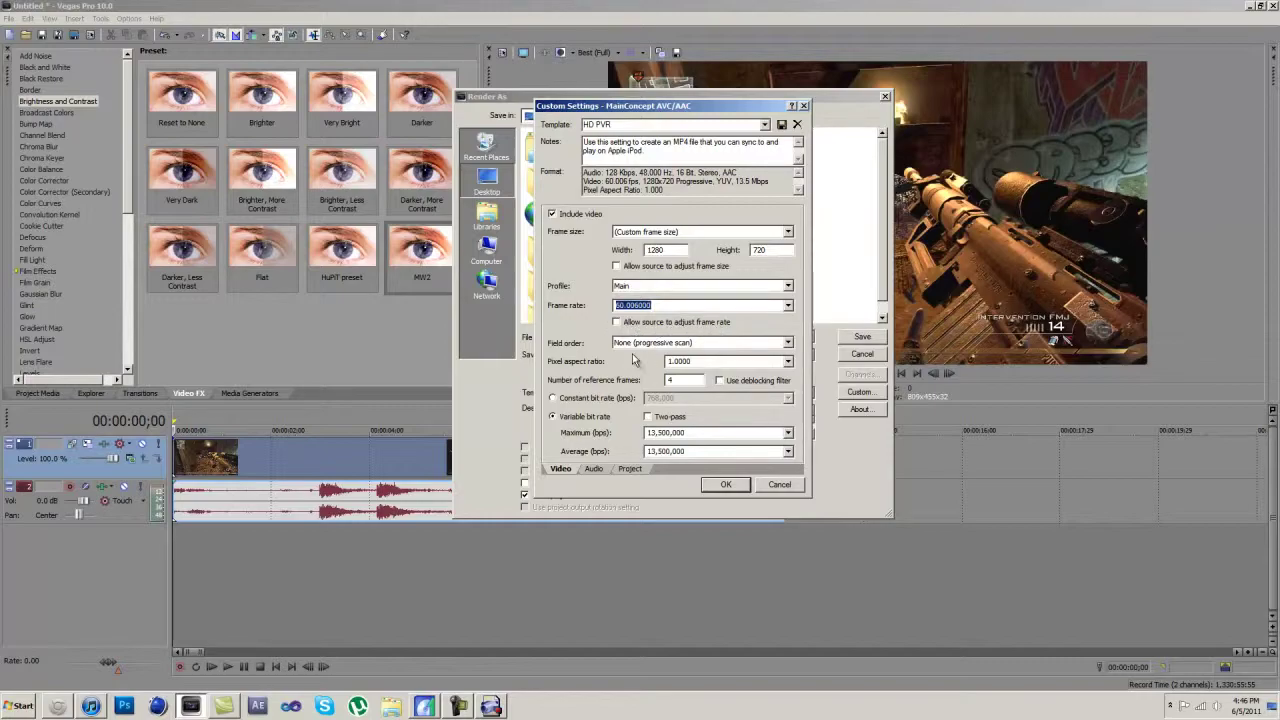
pyautogui.click(788, 343)
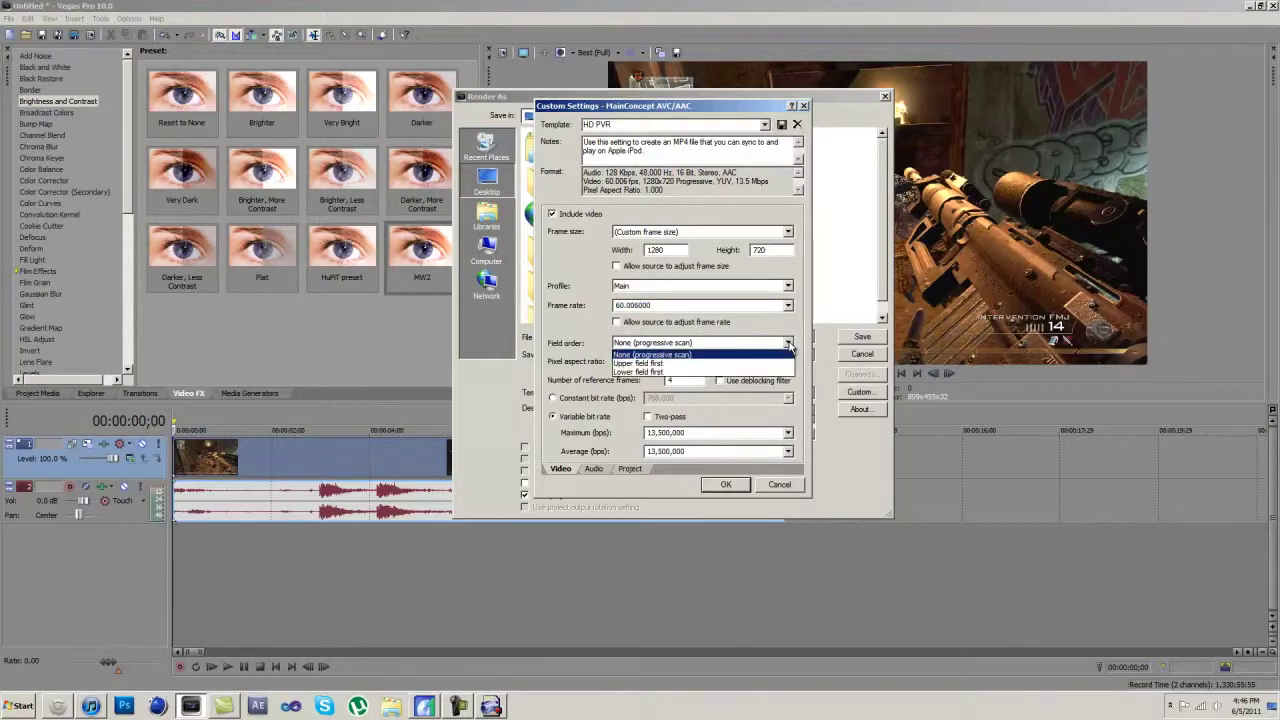
pyautogui.click(788, 345)
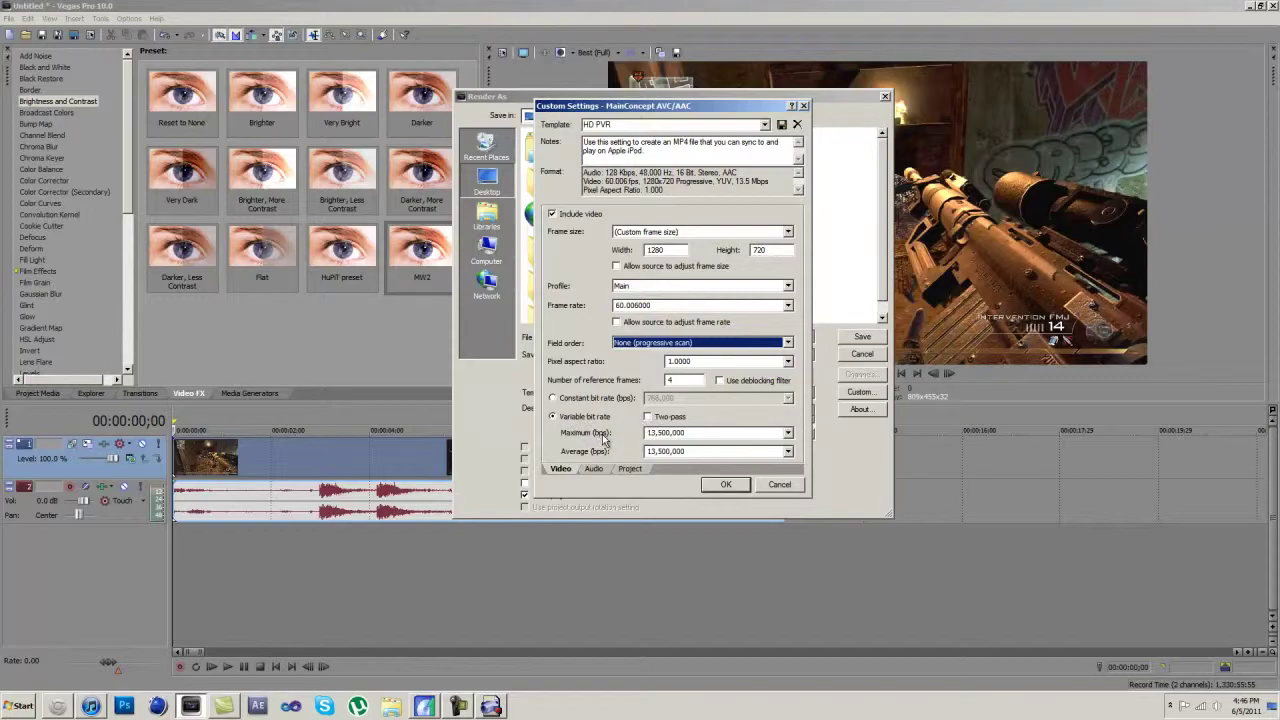
pyautogui.click(490, 706)
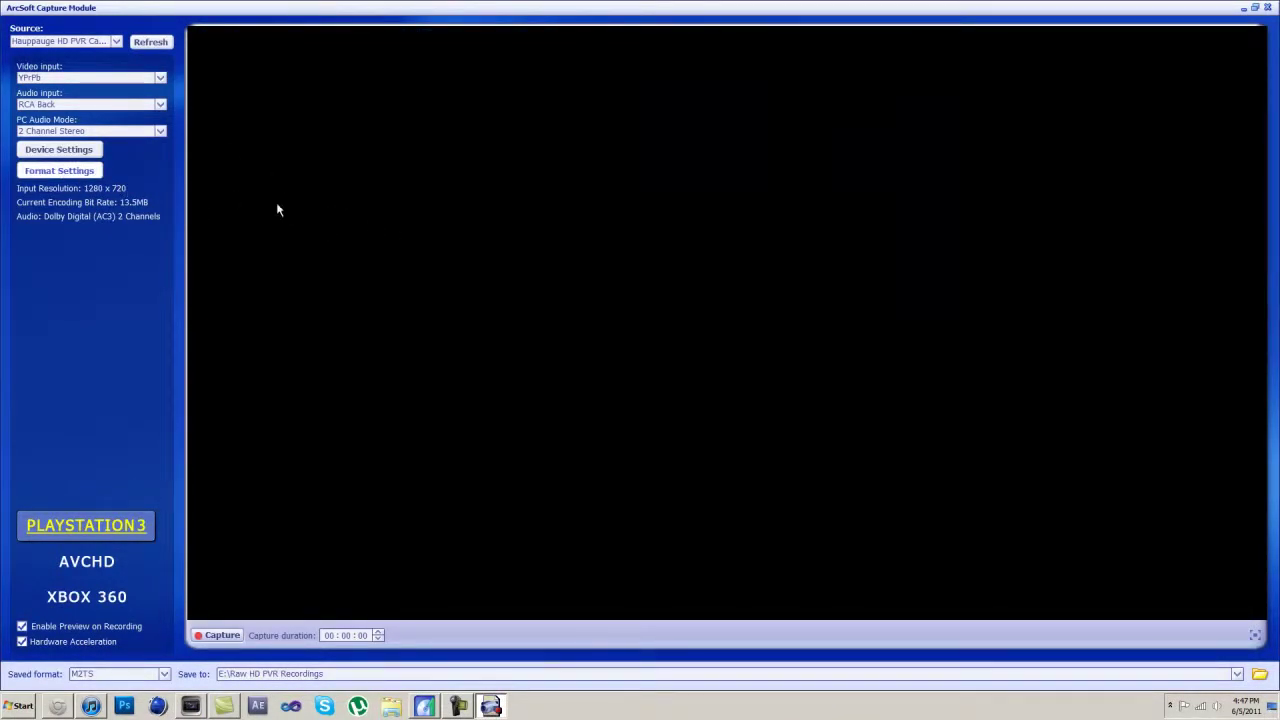
# Check the bitrate in the capture device's format settings, and switch back to Vegas Pro to review the render template's audio settings
pyautogui.click(70, 174)
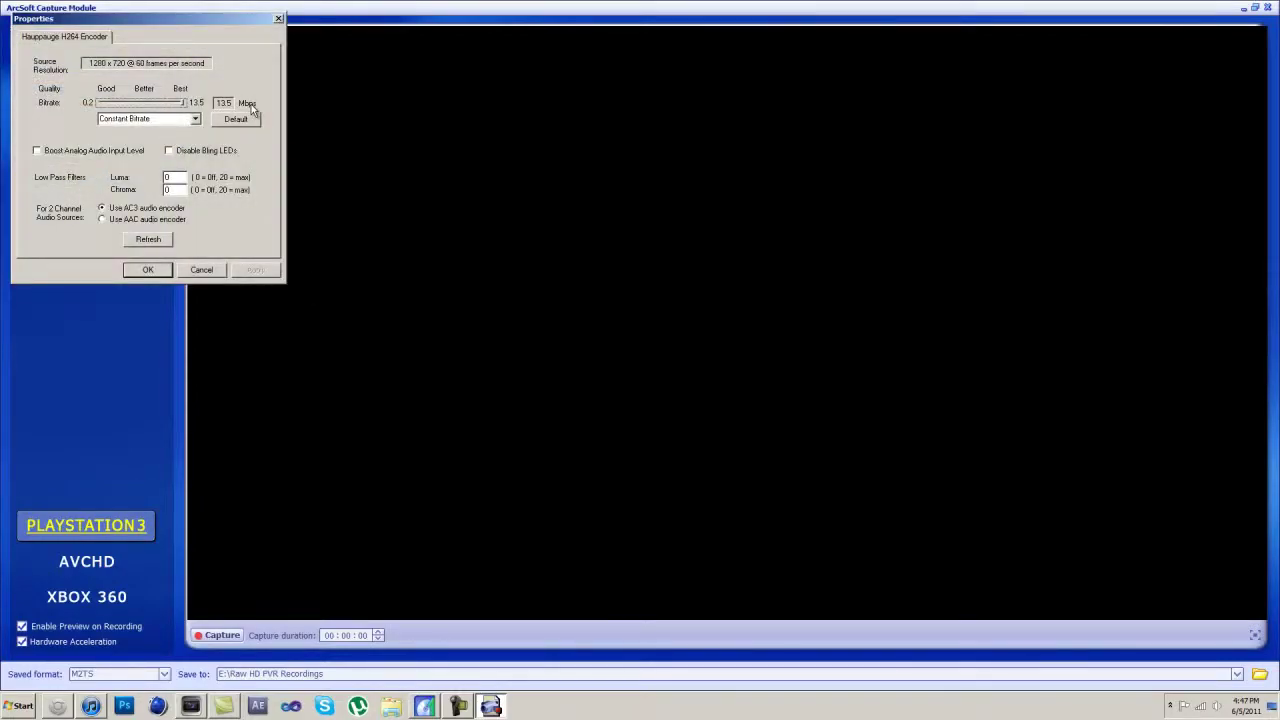
pyautogui.click(428, 707)
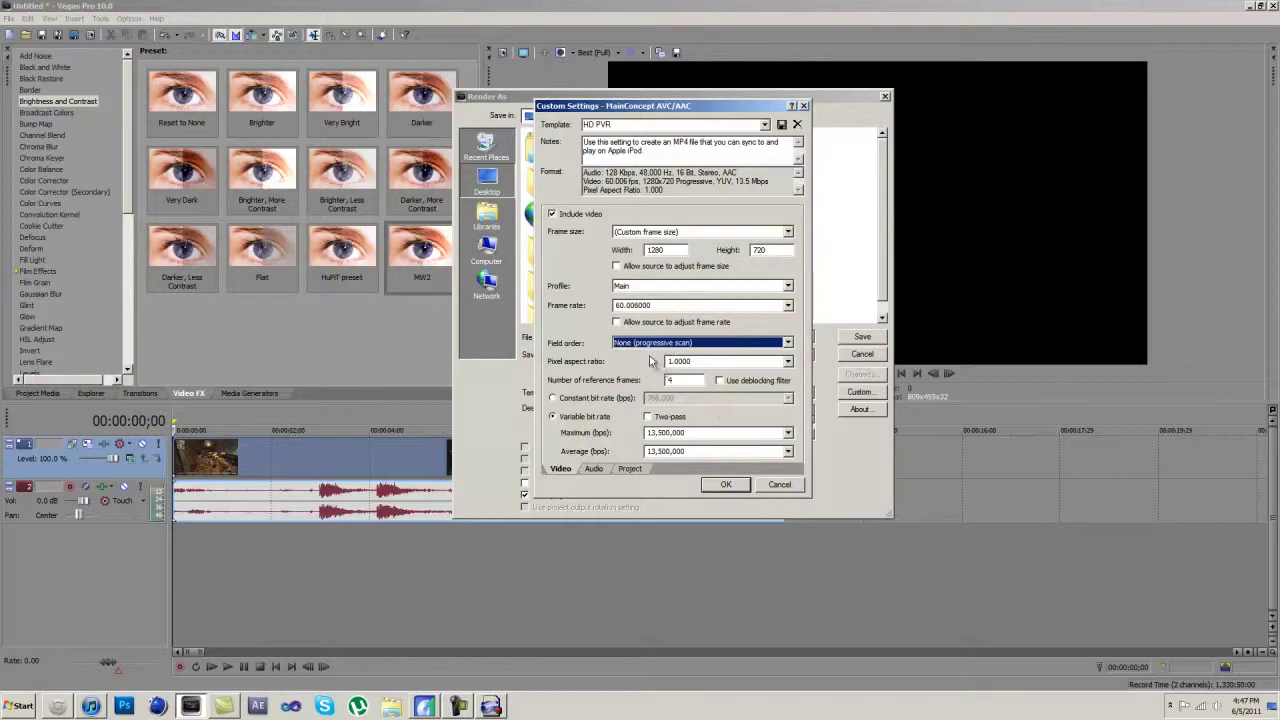
pyautogui.click(594, 469)
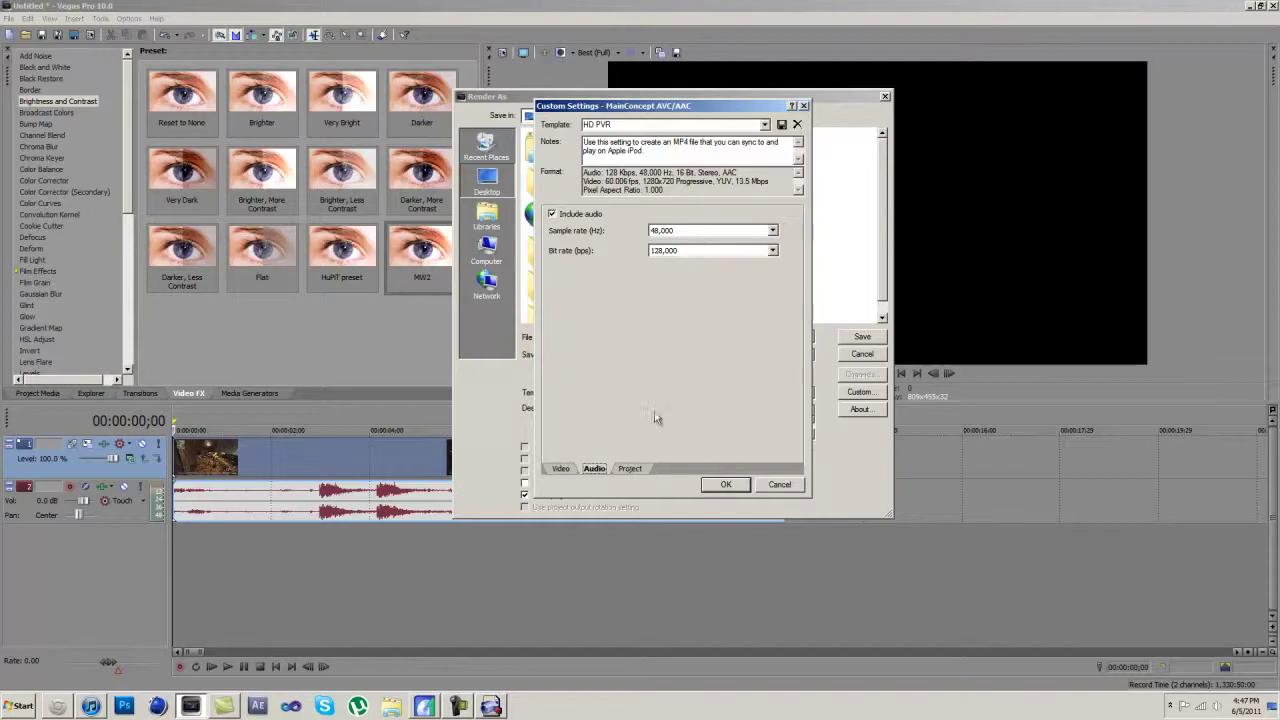
# Use Best video rendering quality and Use Project Settings for stereoscopic 3D mode in the HD PVR template, and accept the custom settings
pyautogui.click(630, 469)
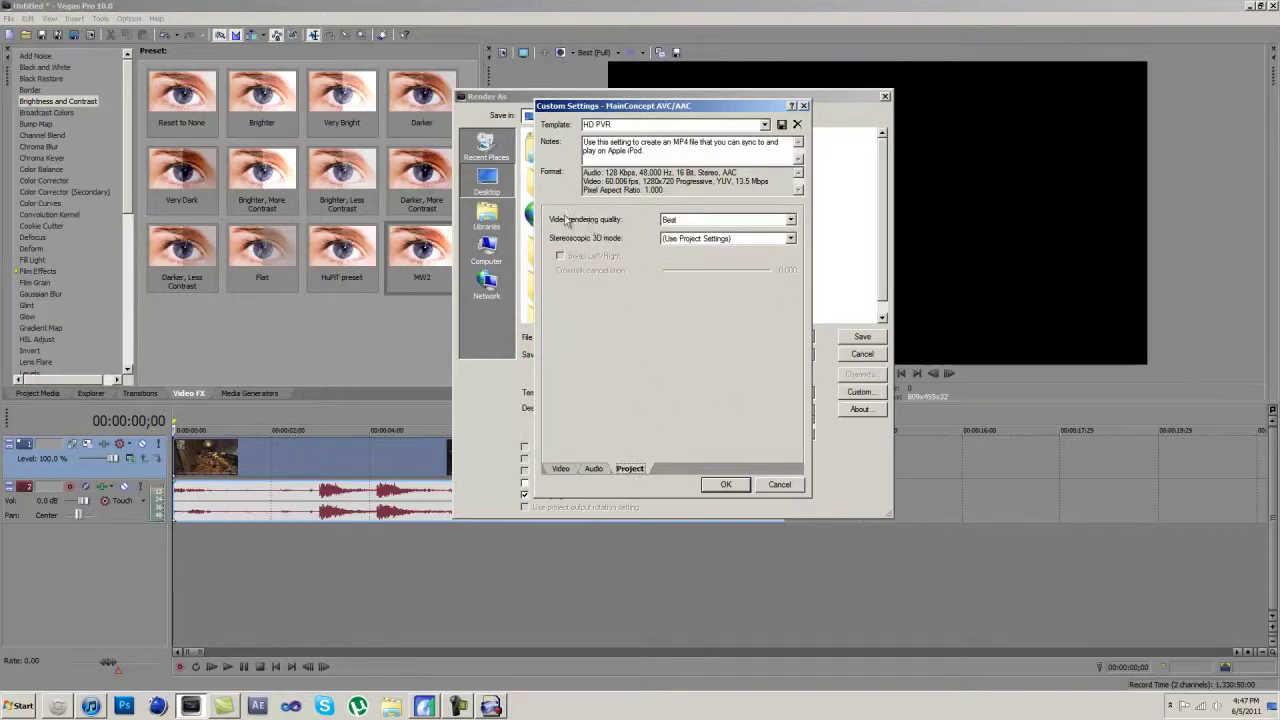
pyautogui.click(790, 221)
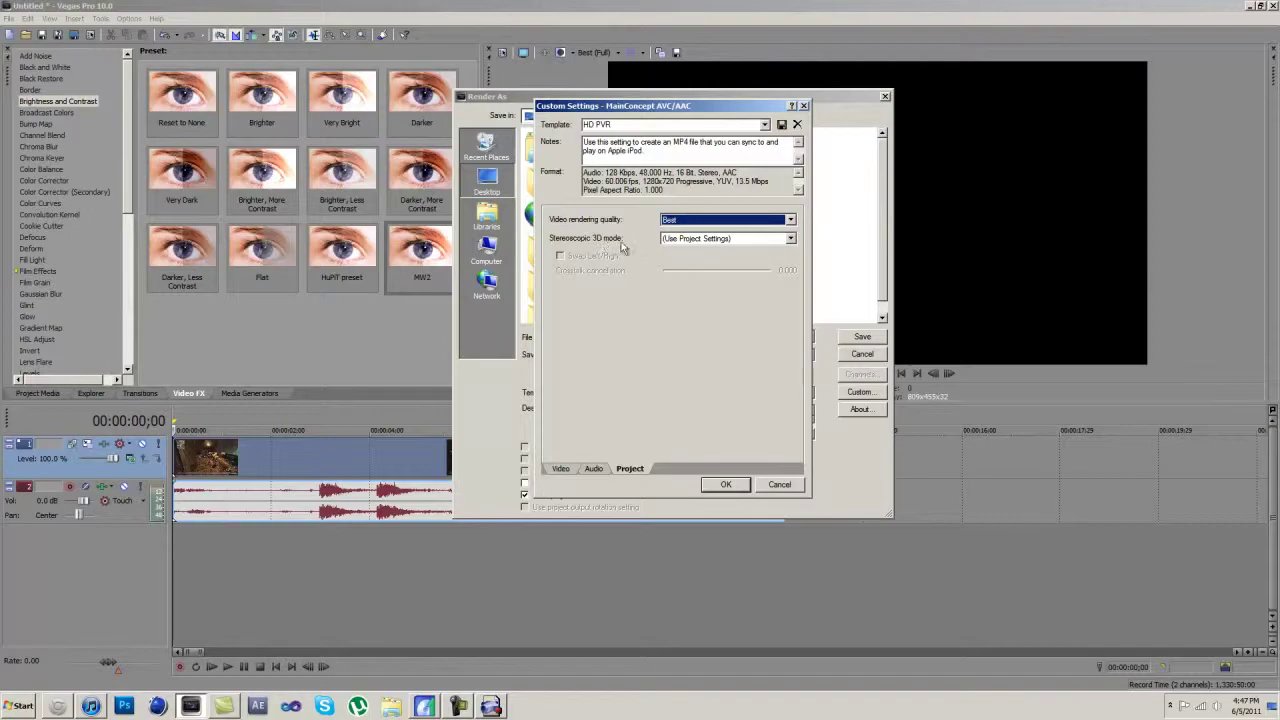
pyautogui.click(790, 239)
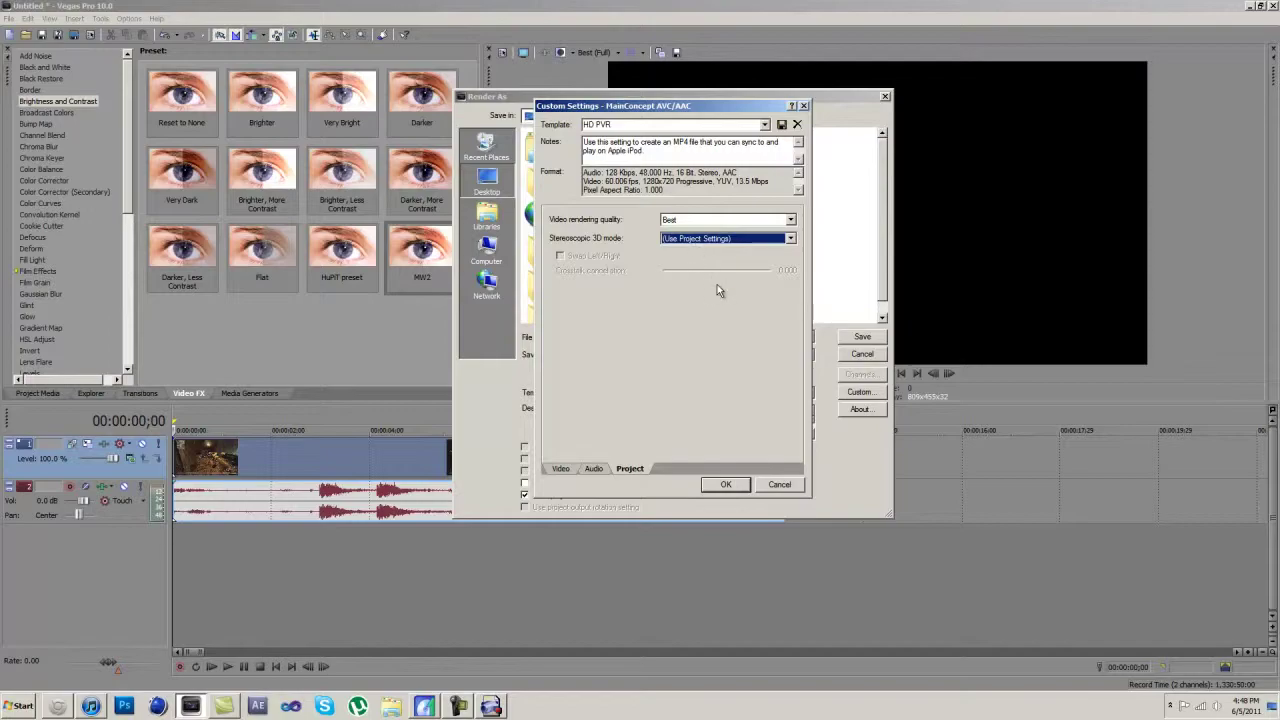
pyautogui.click(726, 485)
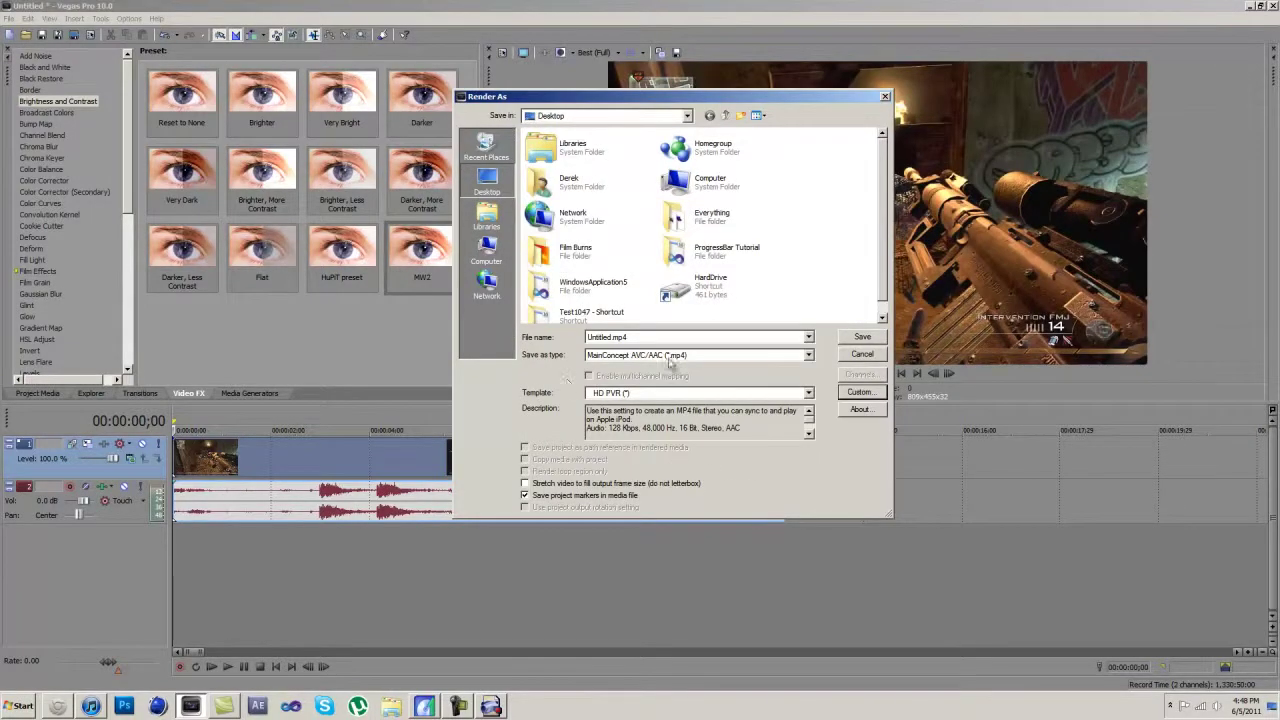
# Name the output file Render Test 1 and start rendering it to the Desktop
pyautogui.click(662, 336)
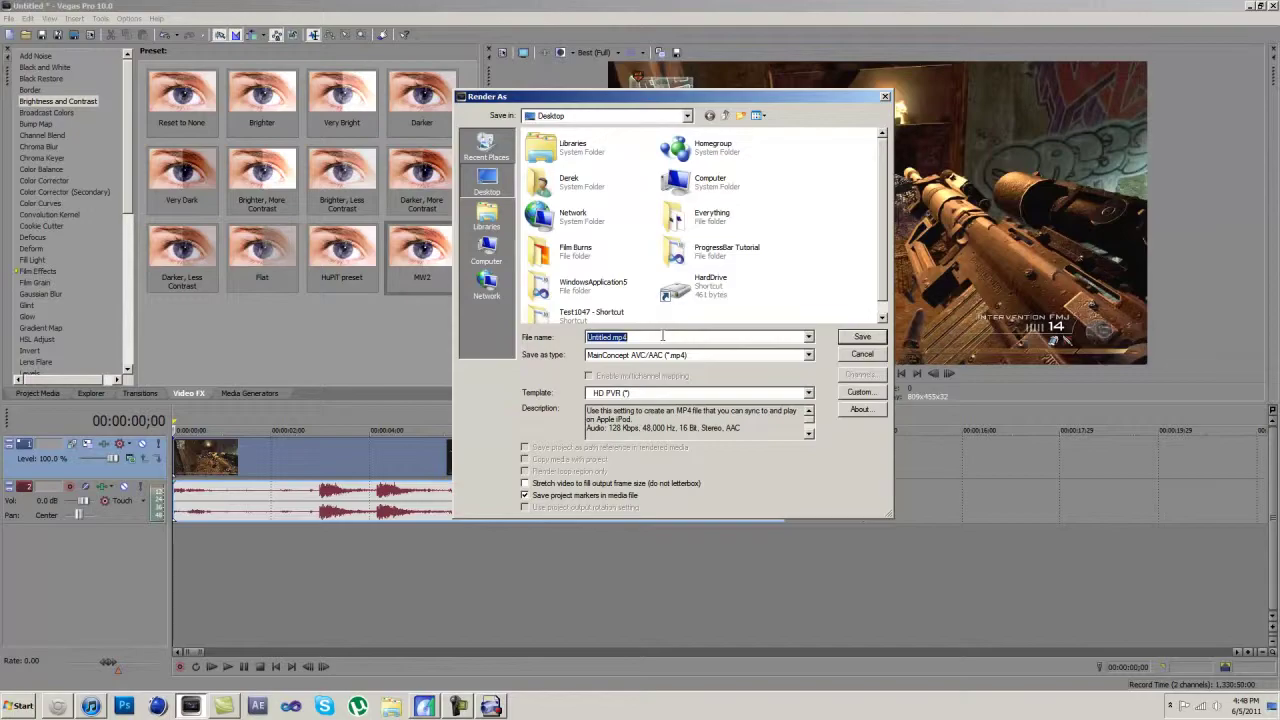
pyautogui.write('Render test 1')
pyautogui.click(860, 337)
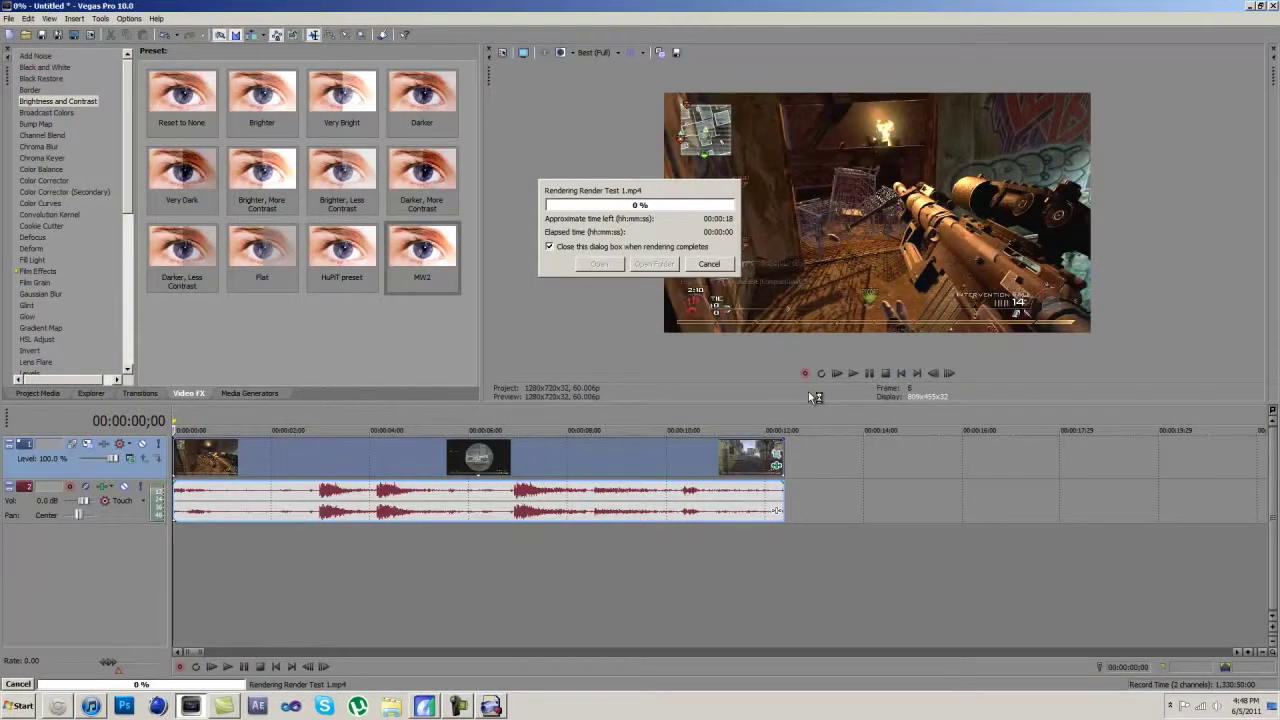